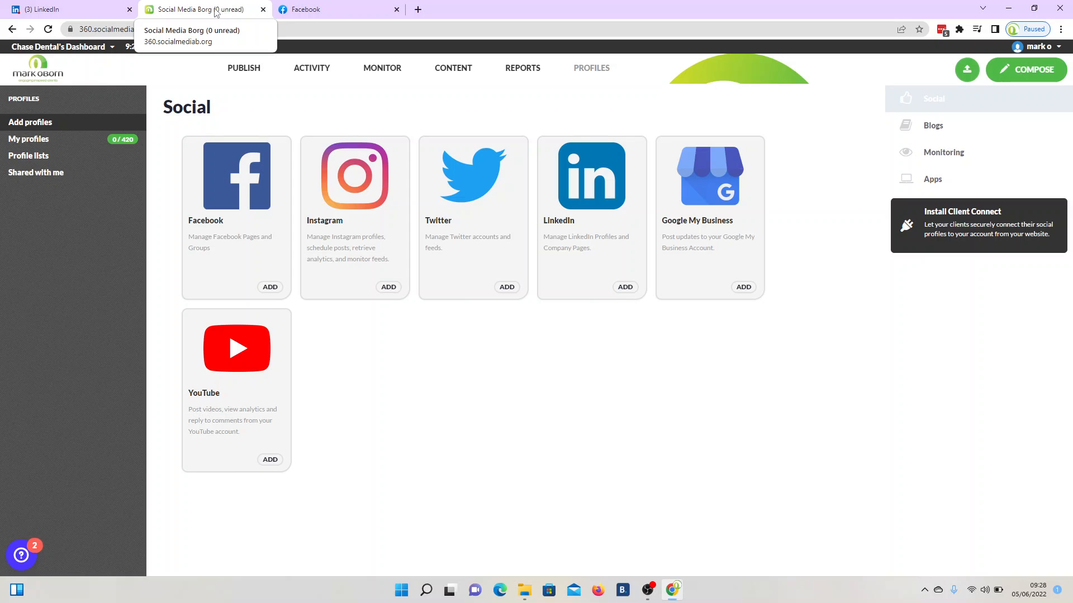
- Look over the Facebook and LinkedIn browser tabs, then return to Social Media Borg
click(322, 9)
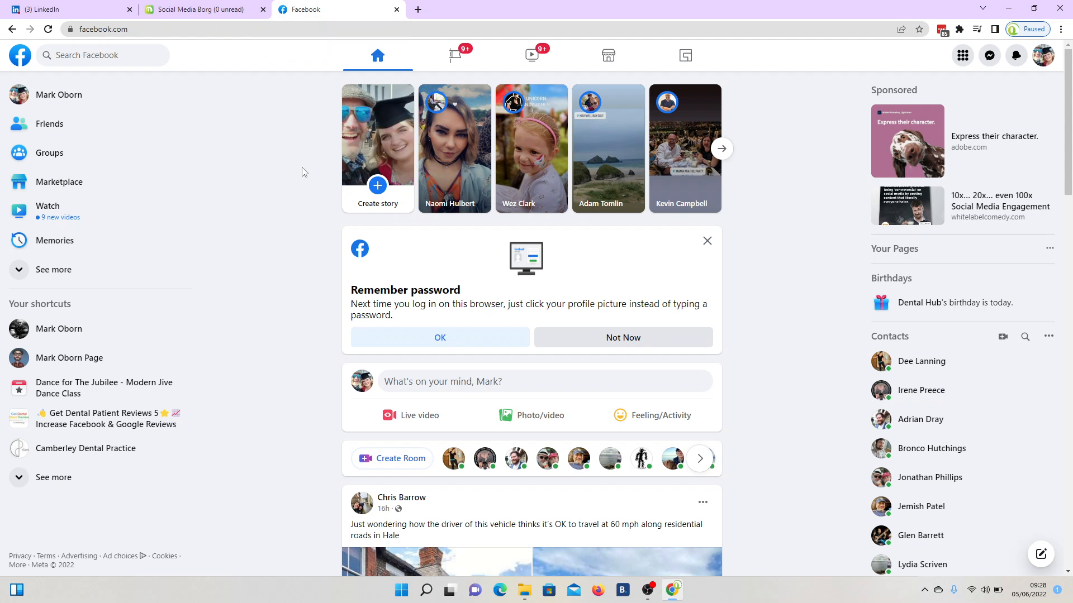
scroll(302, 171, down, 4)
click(89, 13)
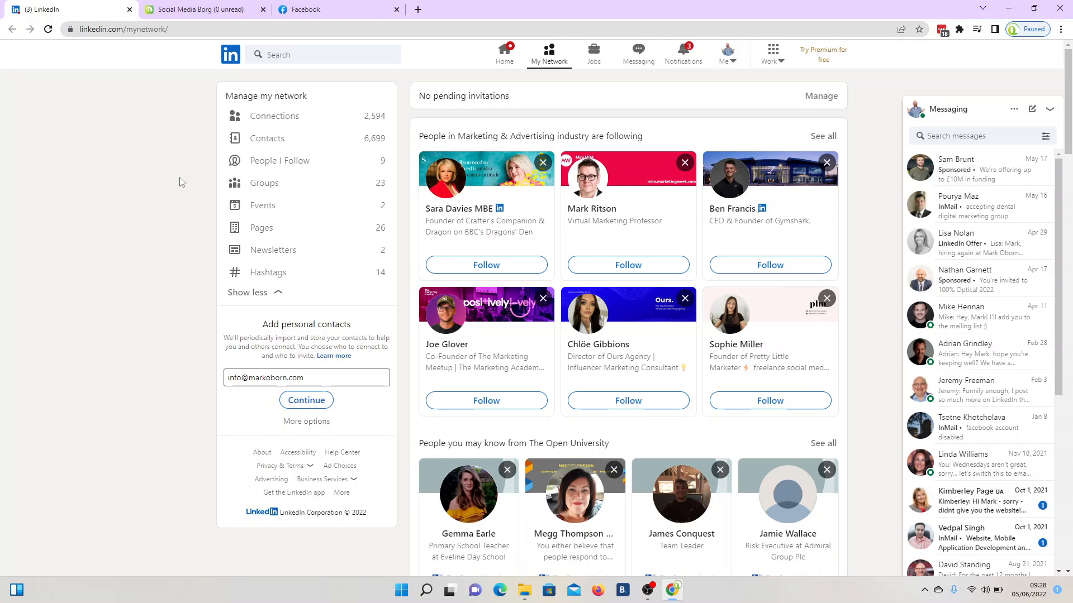
scroll(182, 182, down, 3)
scroll(182, 181, up, 3)
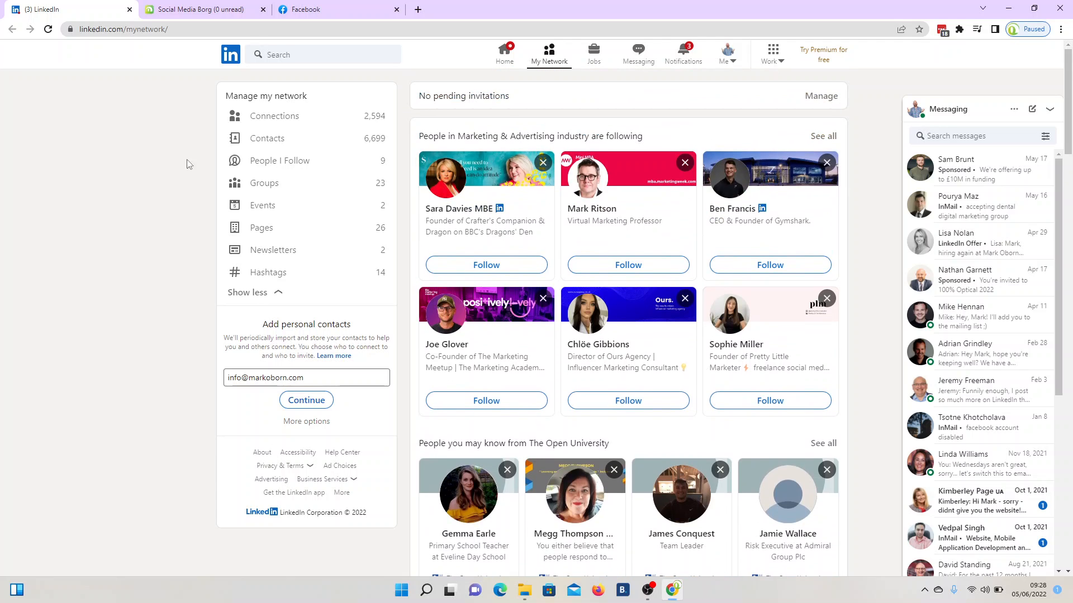
click(194, 16)
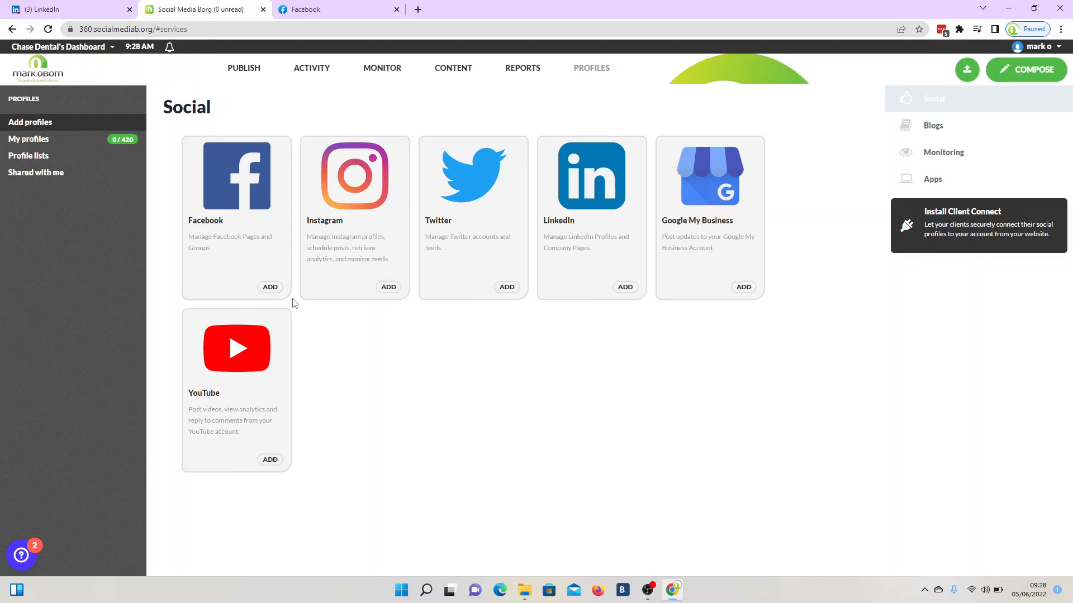
- Start adding a Facebook Page profile and approve the Facebook login
click(271, 288)
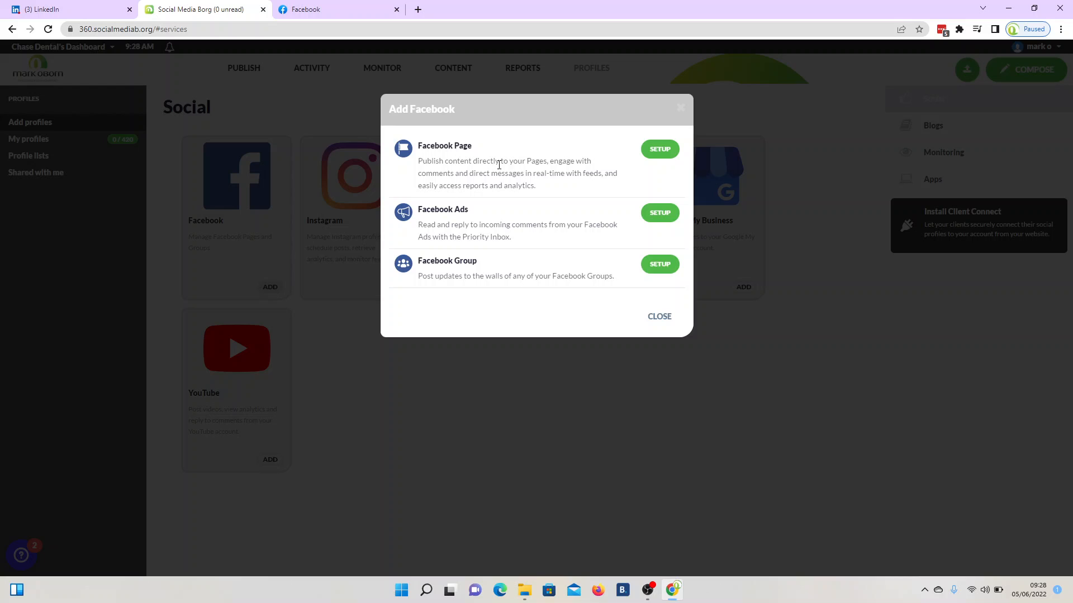
click(659, 149)
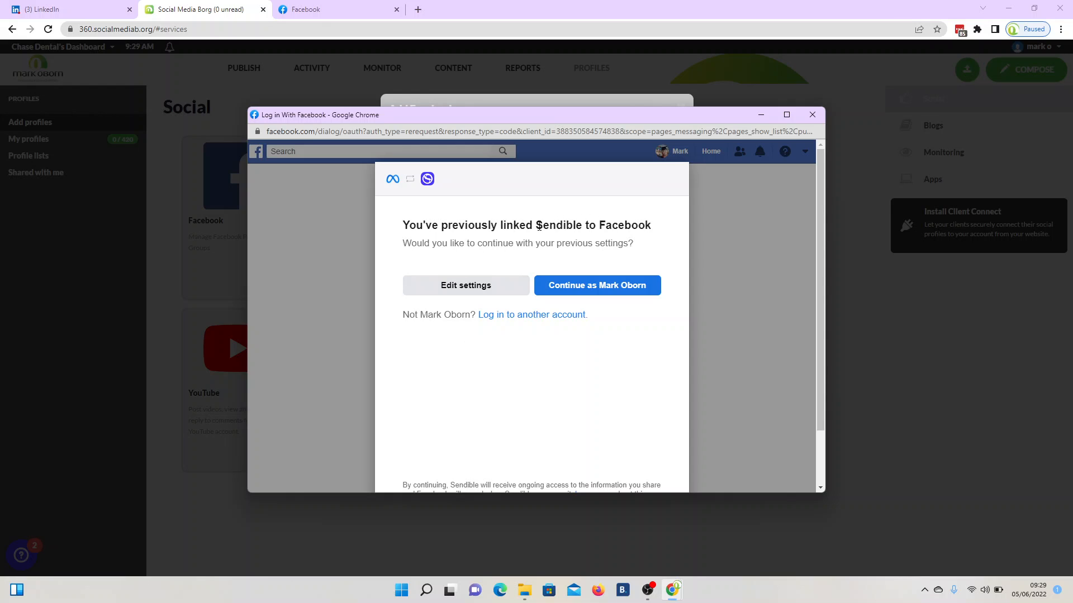
click(579, 286)
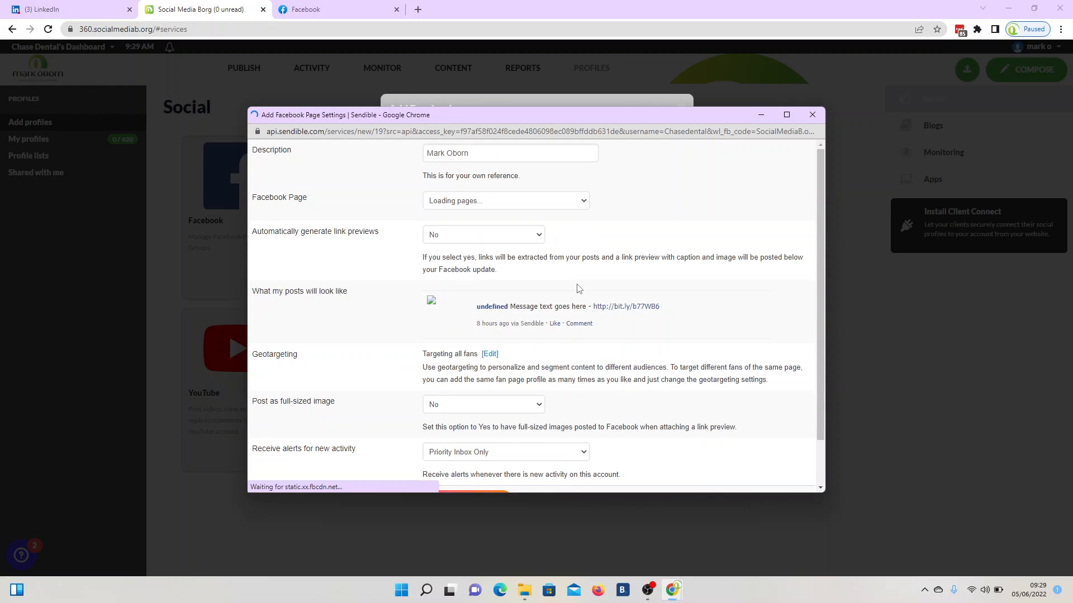
- Select the My Successful Life page from the Facebook Page list and save the settings
click(561, 202)
scroll(518, 300, down, 3)
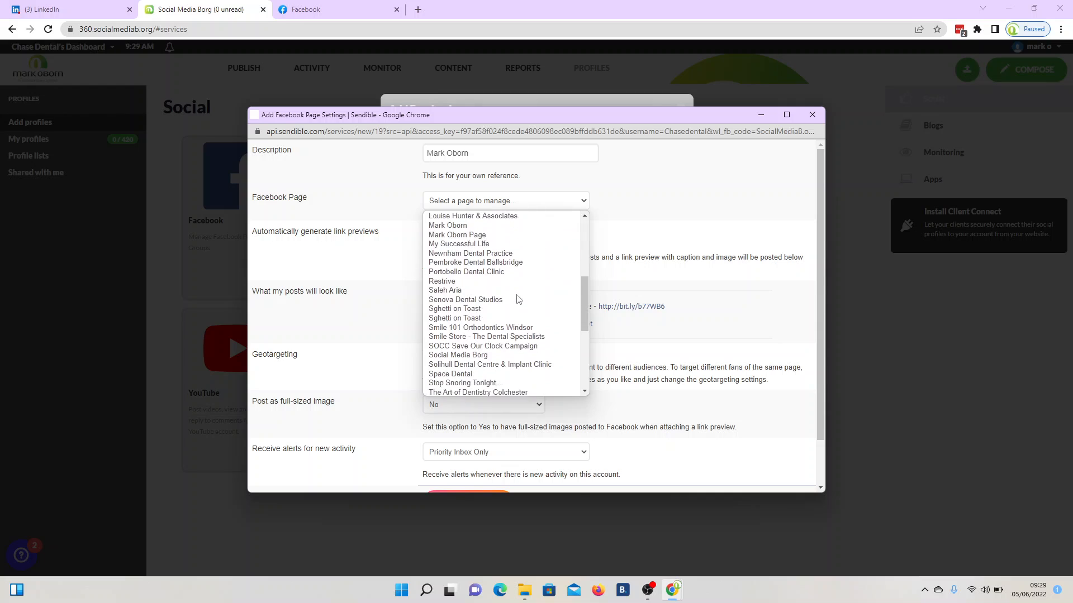
scroll(518, 300, down, 3)
scroll(518, 300, up, 3)
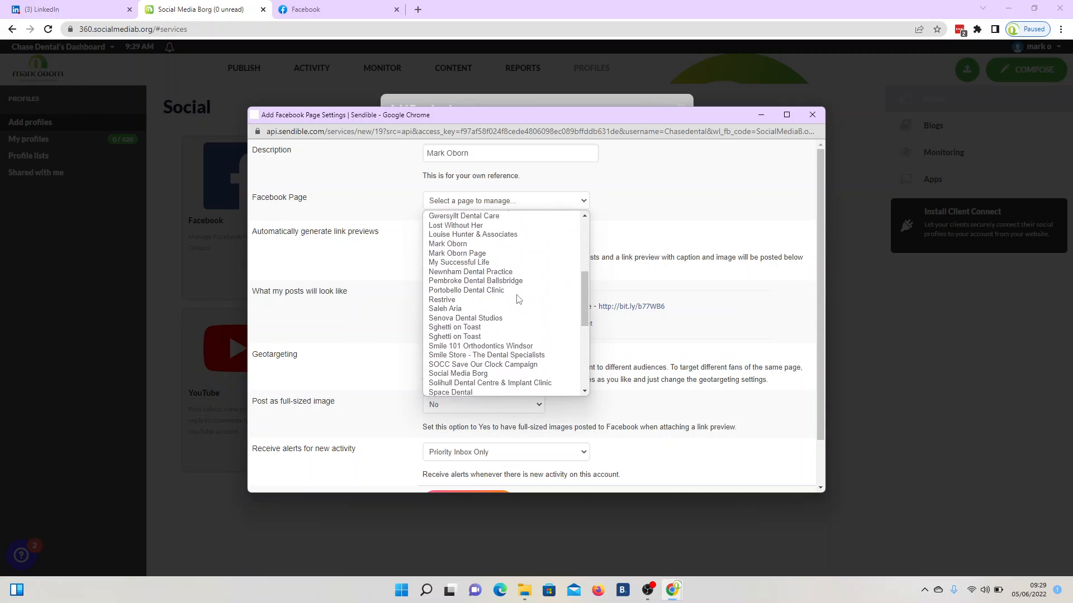
scroll(518, 300, up, 3)
scroll(517, 300, down, 1)
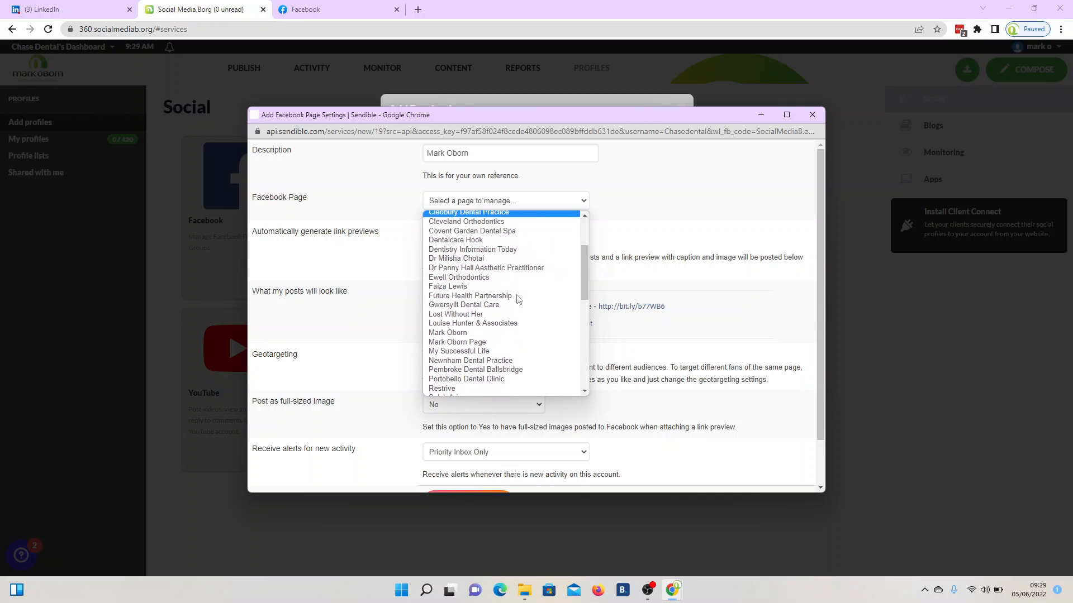
scroll(518, 300, down, 1)
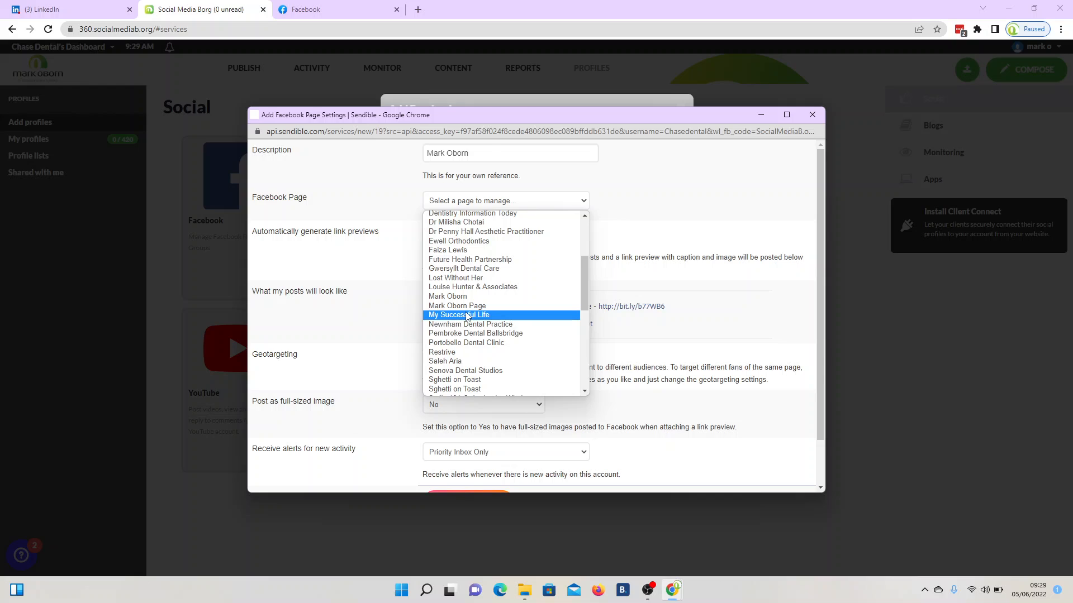
click(468, 316)
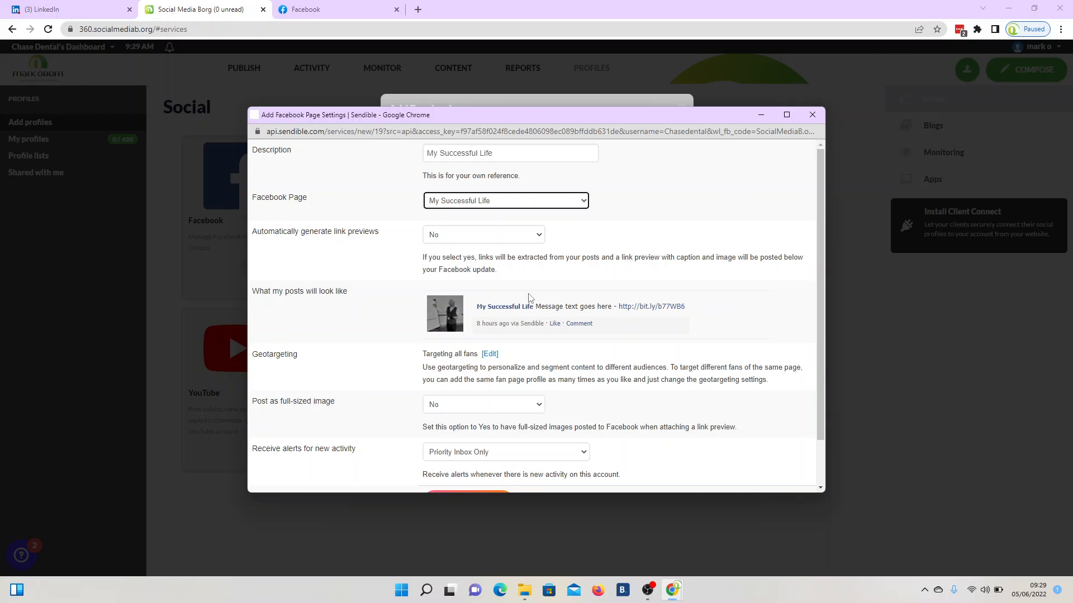
scroll(529, 306, down, 1)
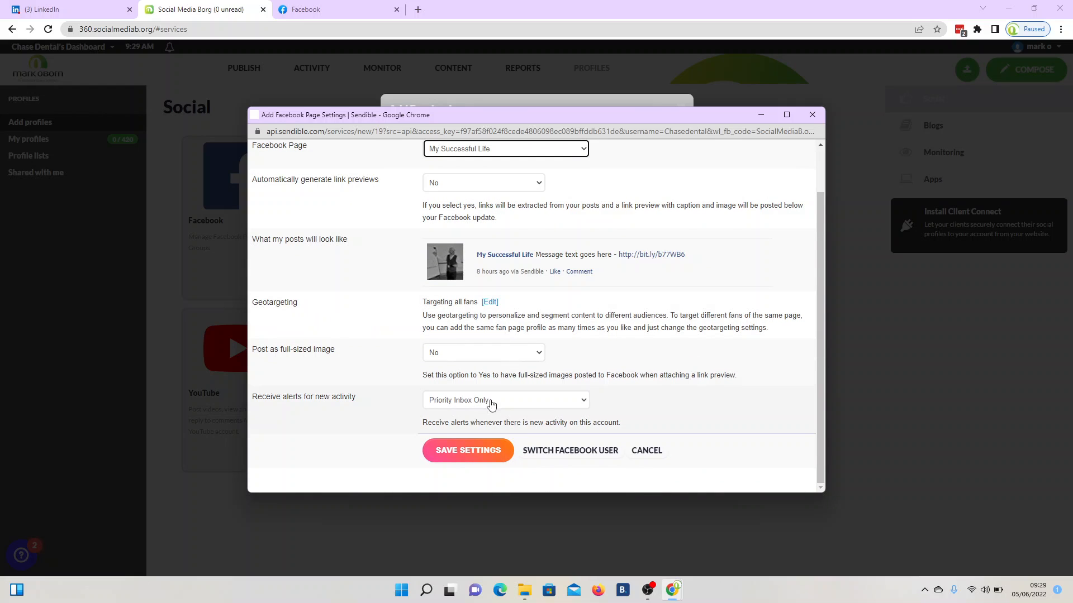
click(468, 451)
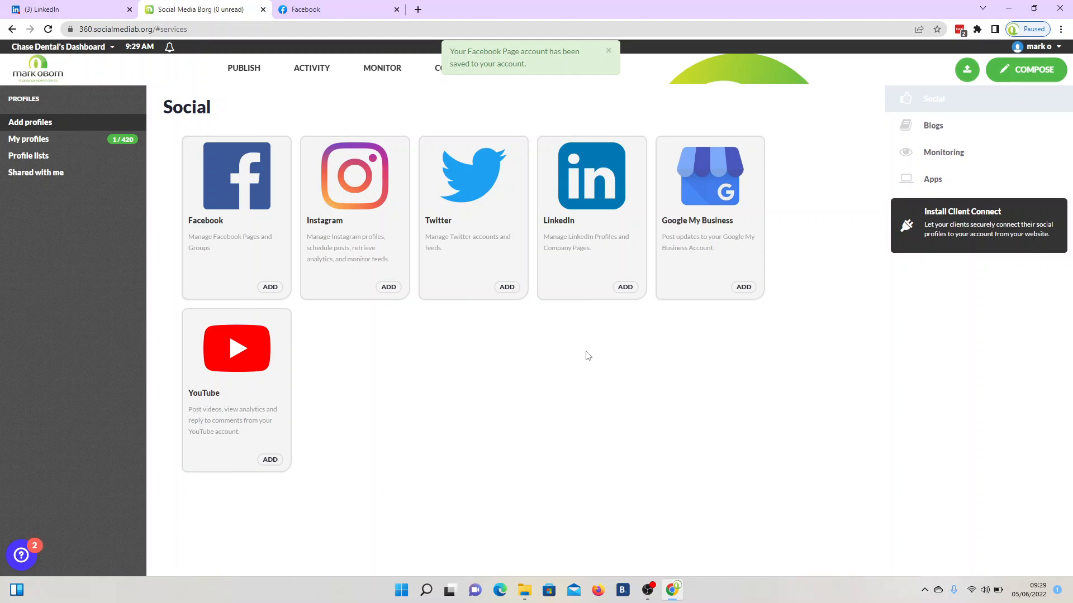
- Set up and save a personal LinkedIn Profile connection, then close the LinkedIn dialog
click(625, 286)
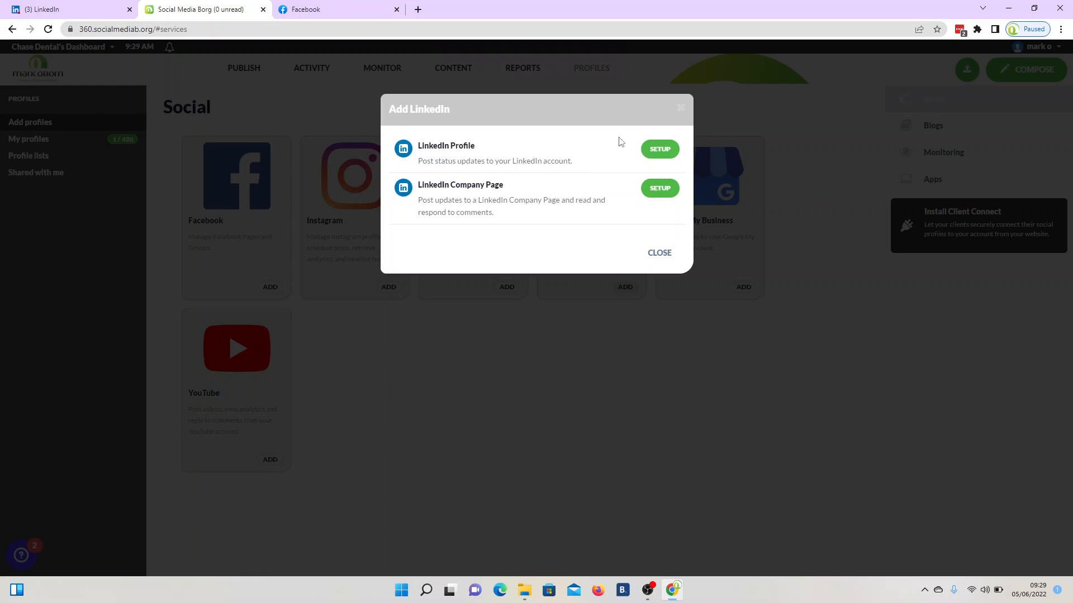
click(655, 150)
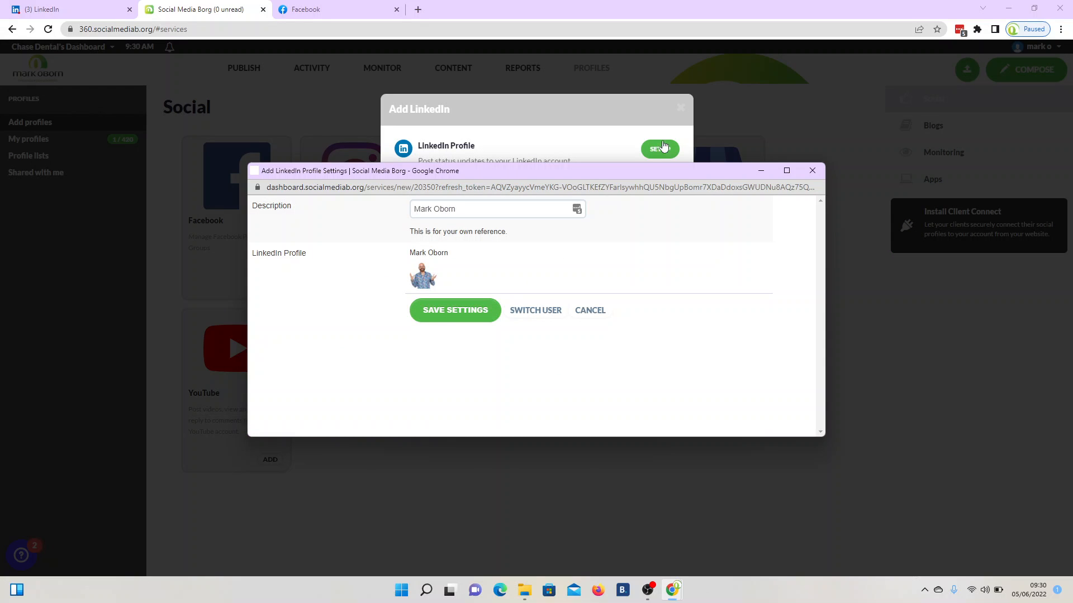
click(456, 312)
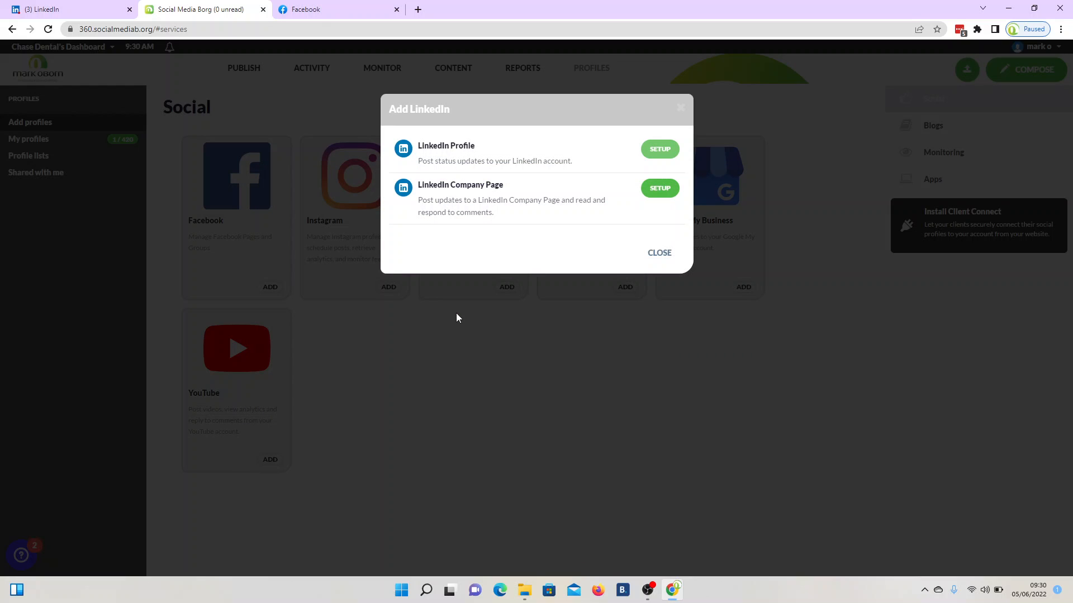
click(666, 256)
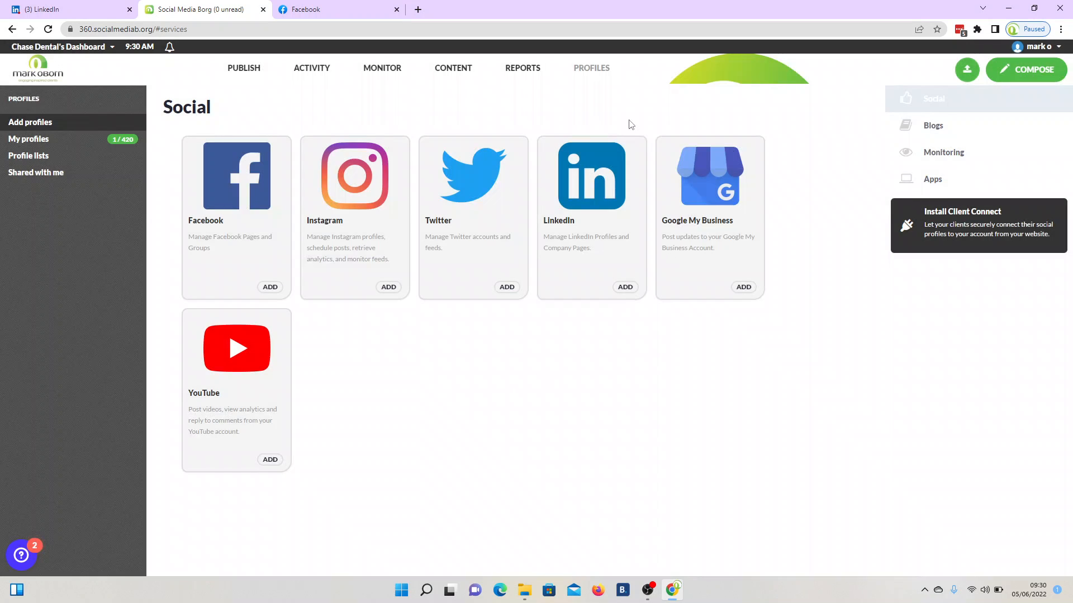
mouse_move(593, 72)
click(581, 121)
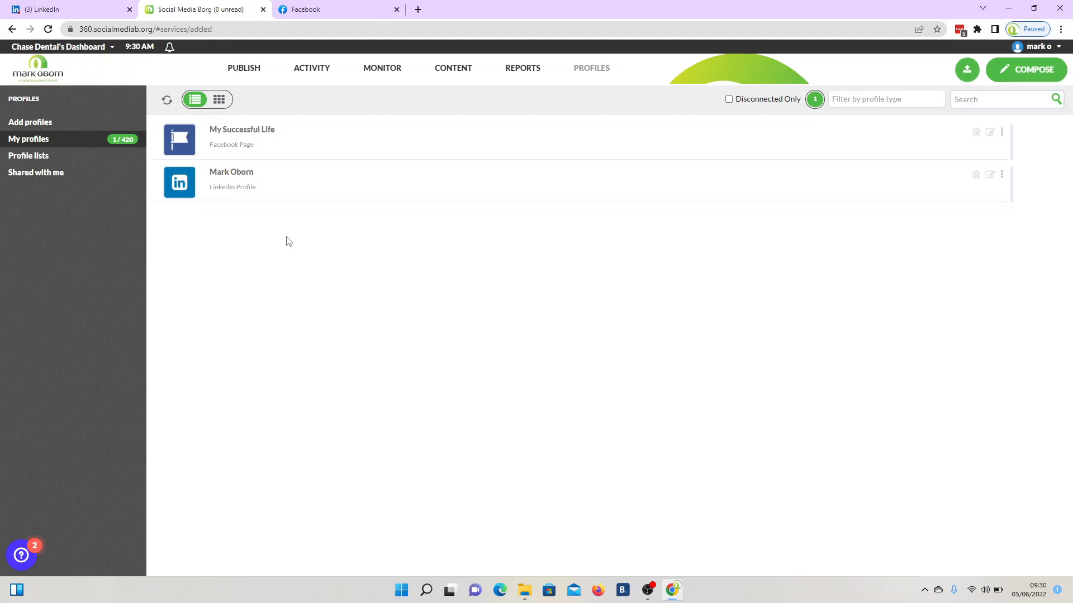
mouse_move(608, 70)
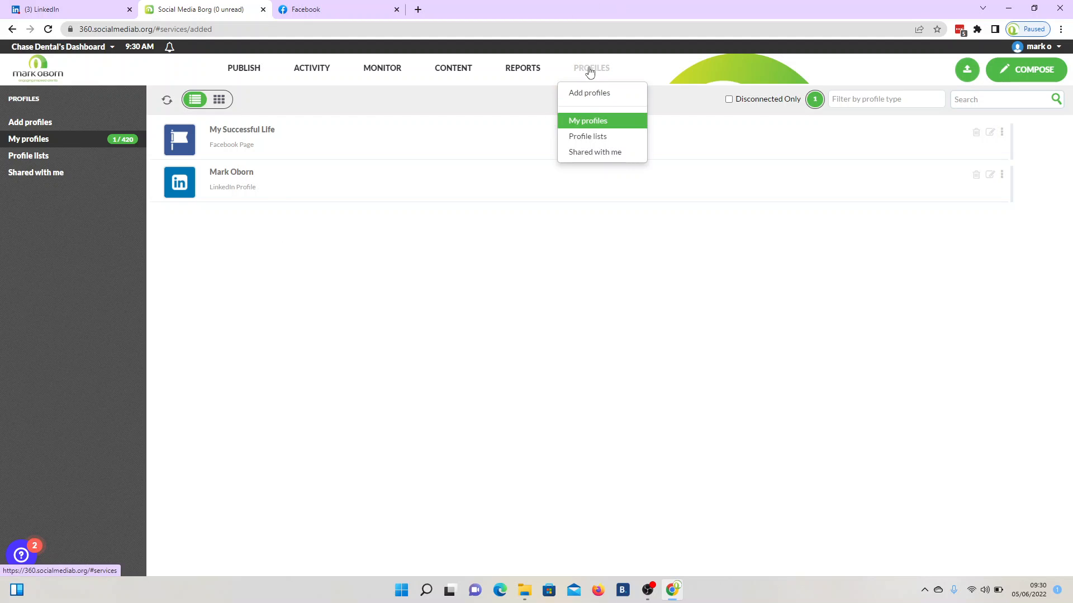
click(585, 94)
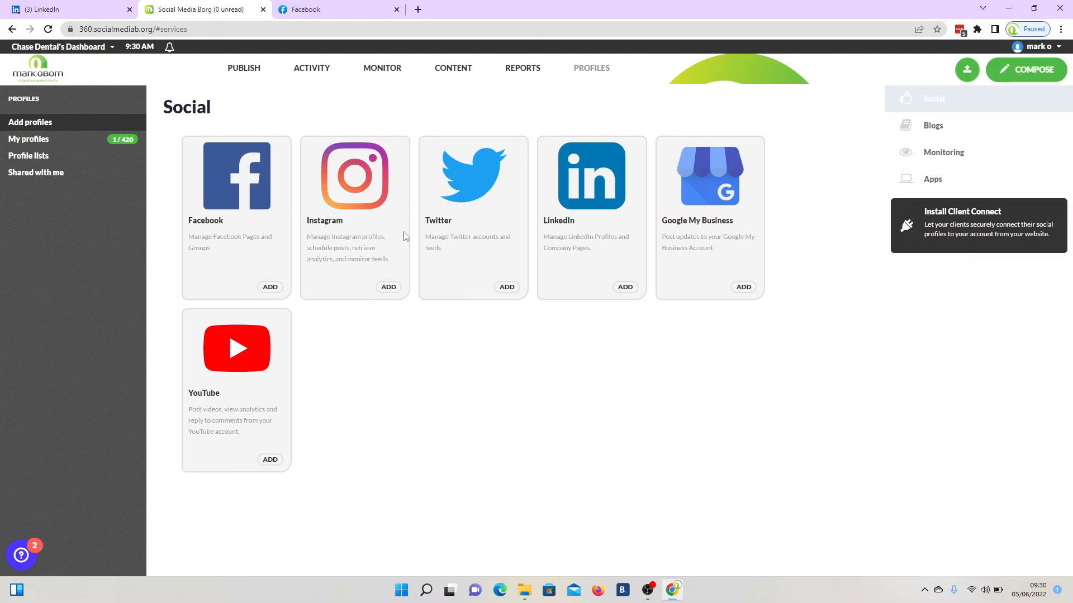
- Sign in with the second Google account and grant access to its business listings
click(744, 288)
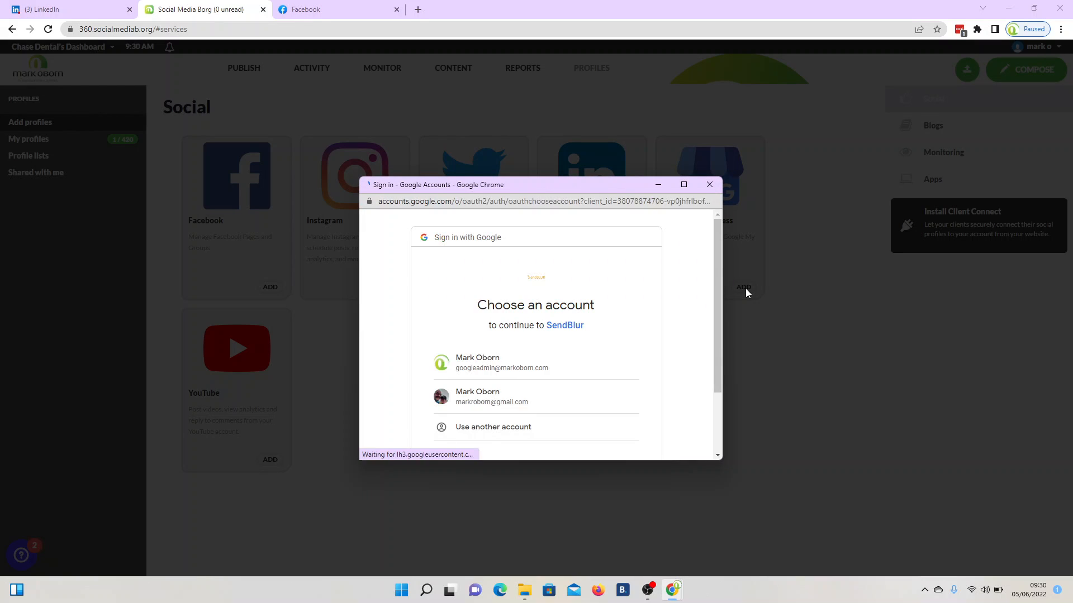
scroll(512, 371, down, 1)
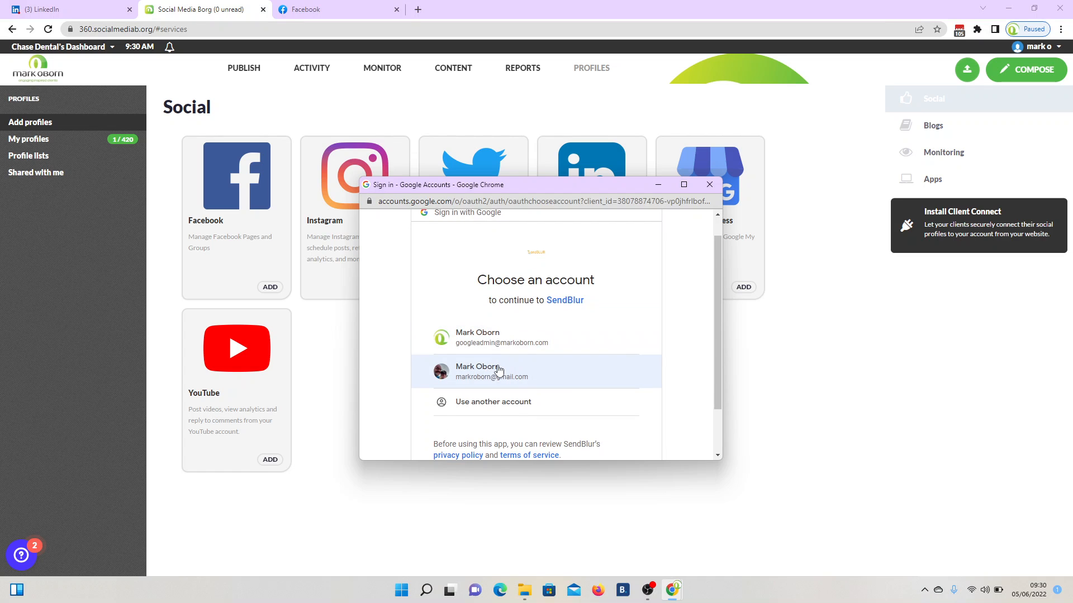
click(499, 370)
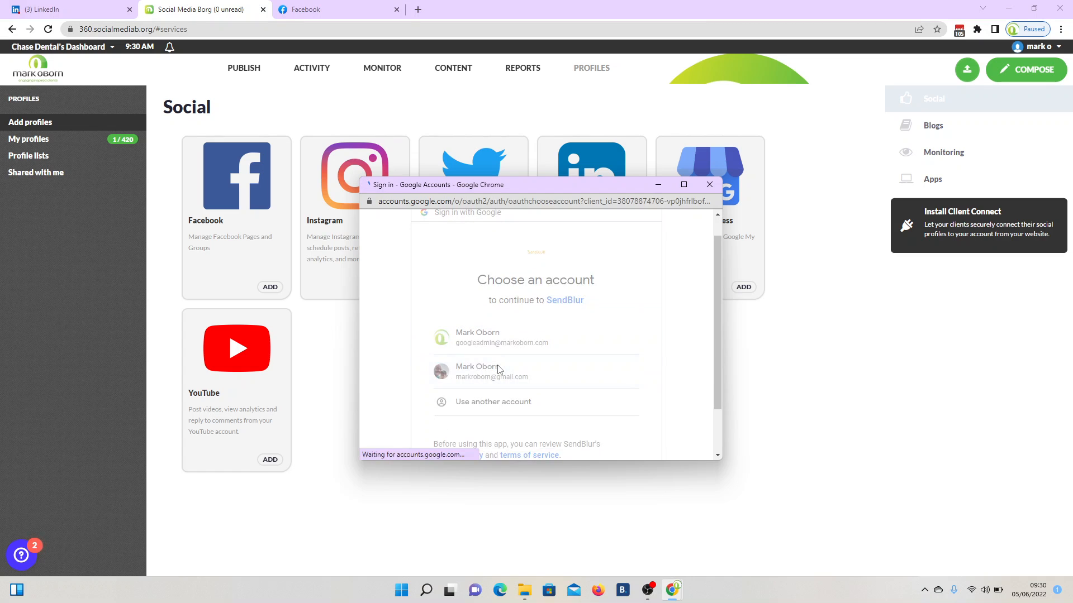
scroll(576, 345, down, 3)
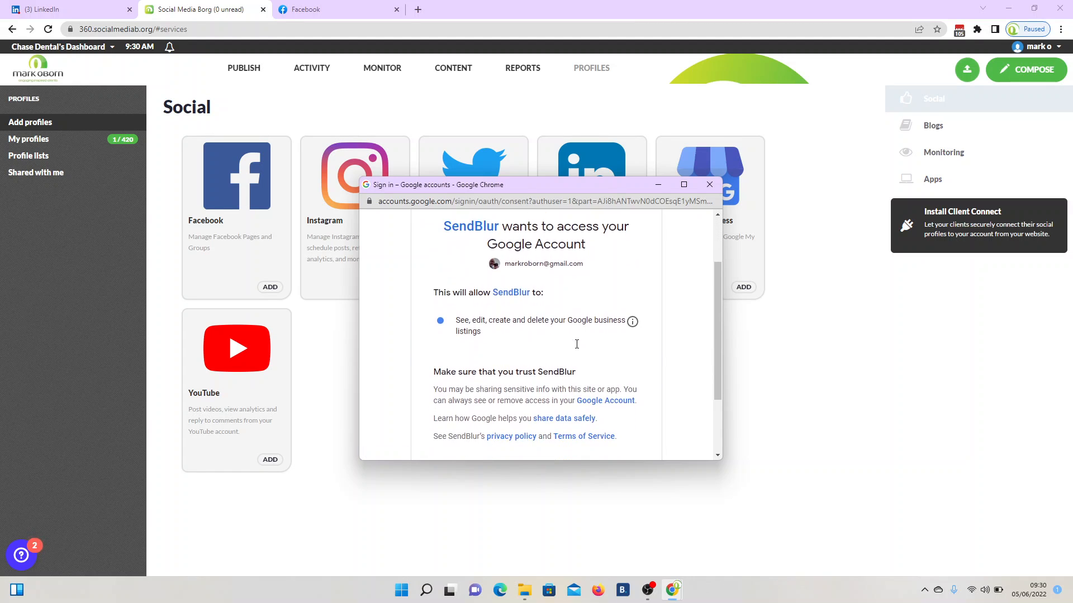
click(564, 380)
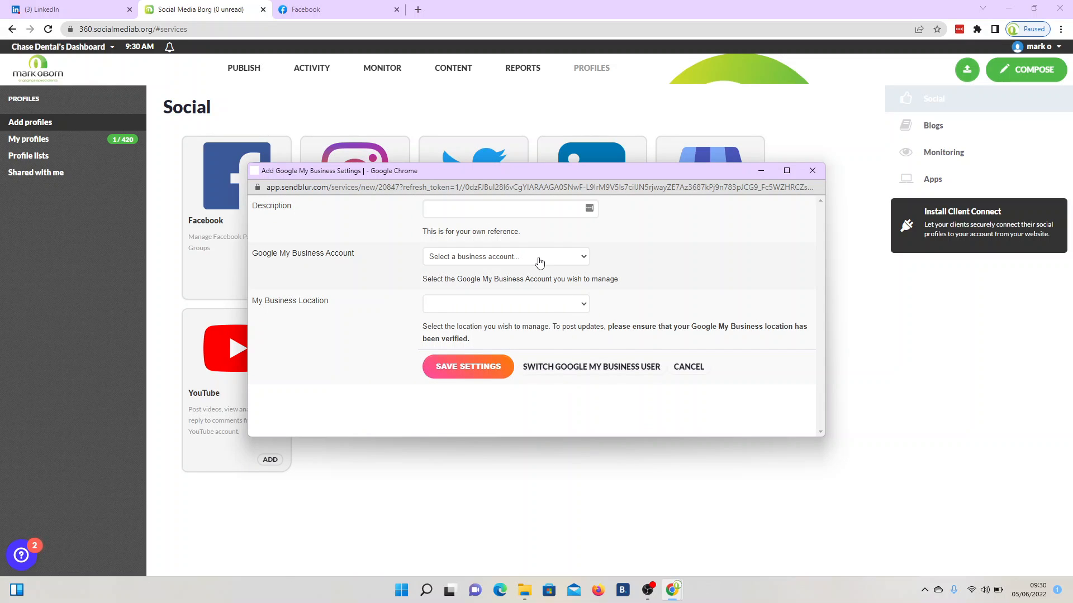
- Choose the business account and the Bridport location, then save the Google My Business settings
click(539, 262)
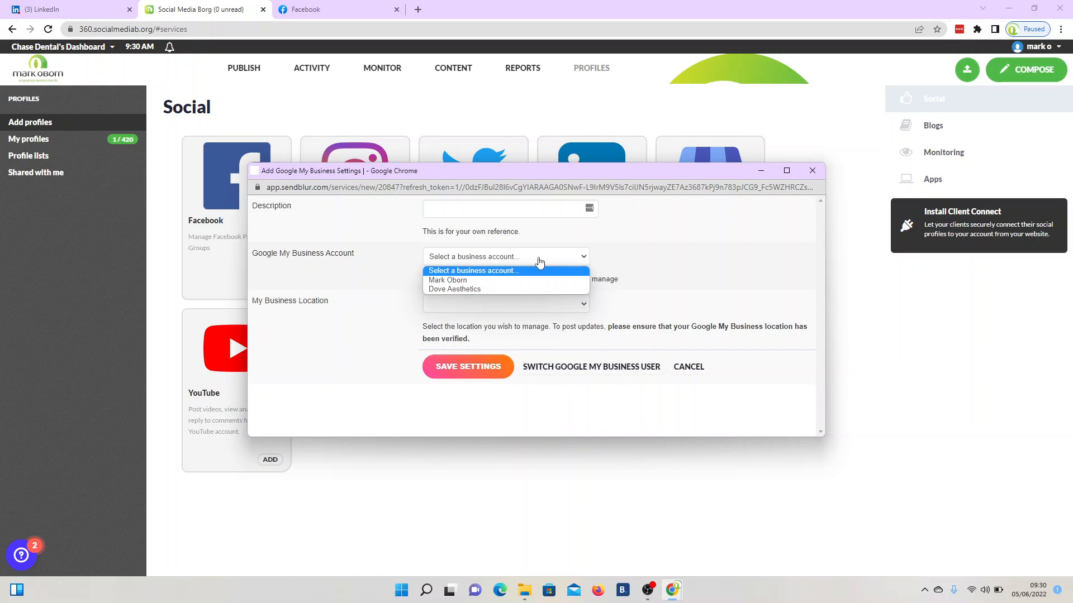
click(461, 280)
click(479, 304)
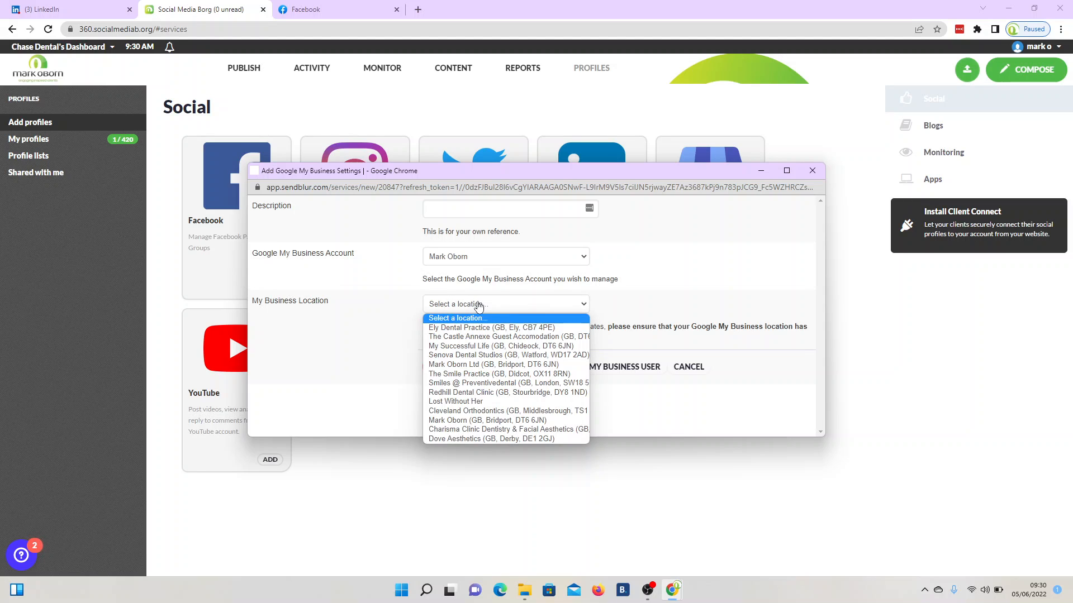
click(461, 364)
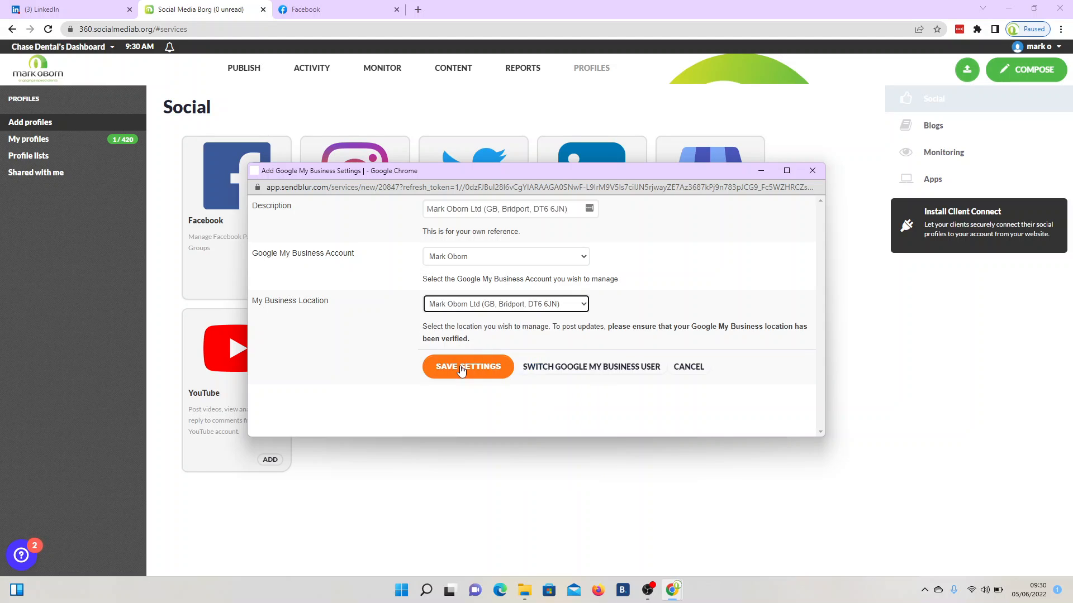
click(478, 376)
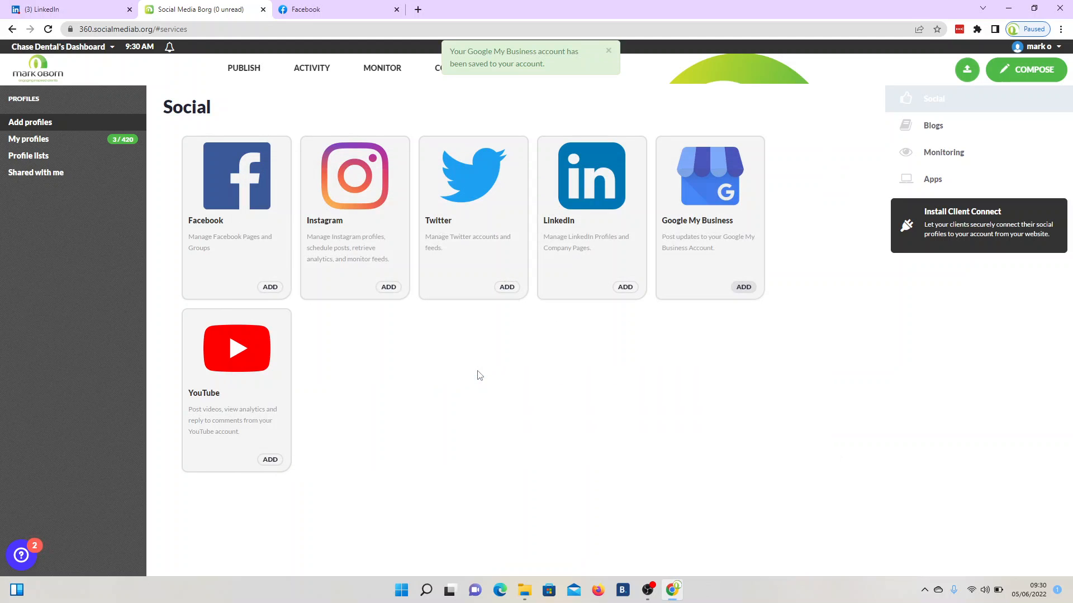
- Dismiss the saved notification and view the My profiles list of connected profiles
click(610, 52)
mouse_move(591, 70)
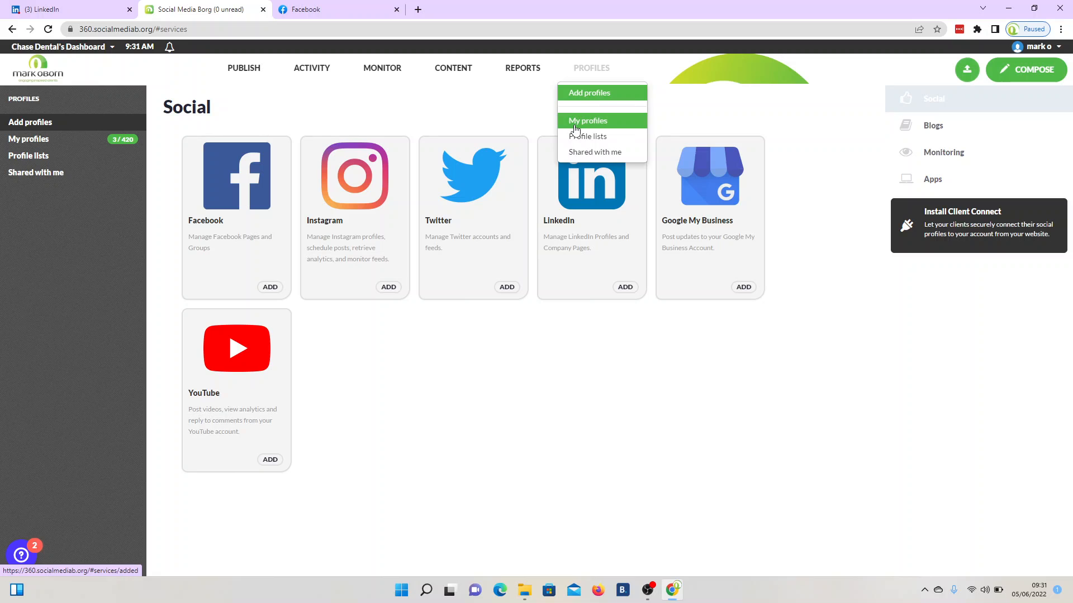
click(576, 124)
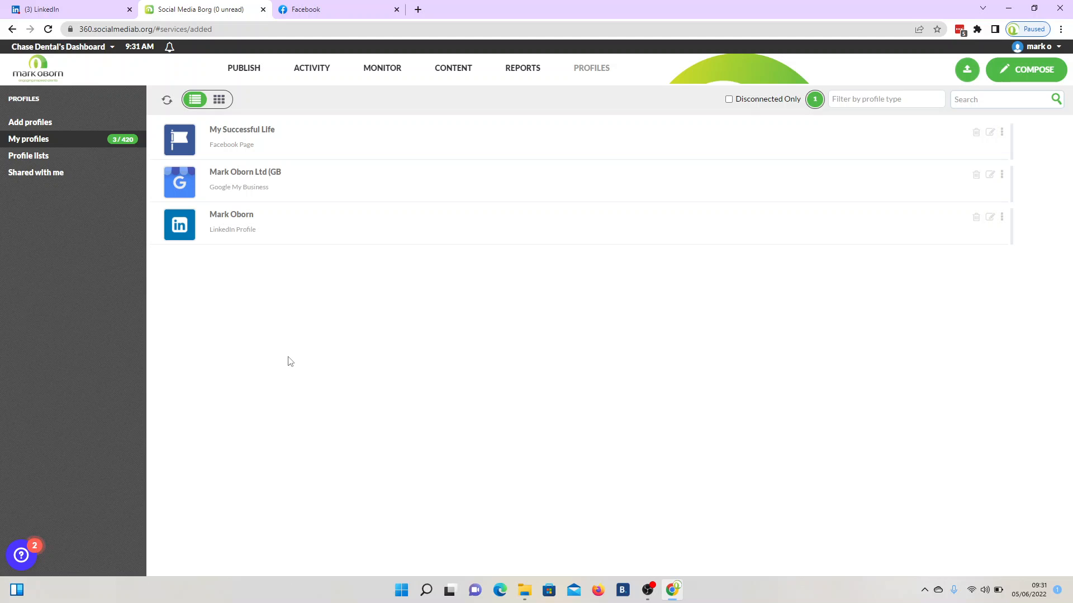
- Go to the Priority Inbox under Activity
mouse_move(311, 70)
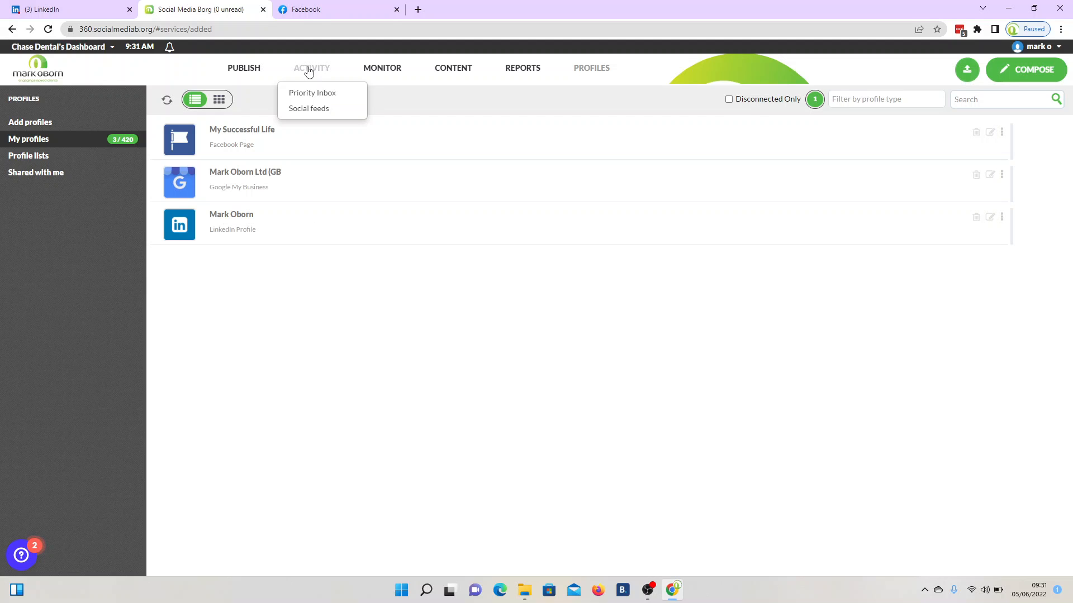
click(303, 95)
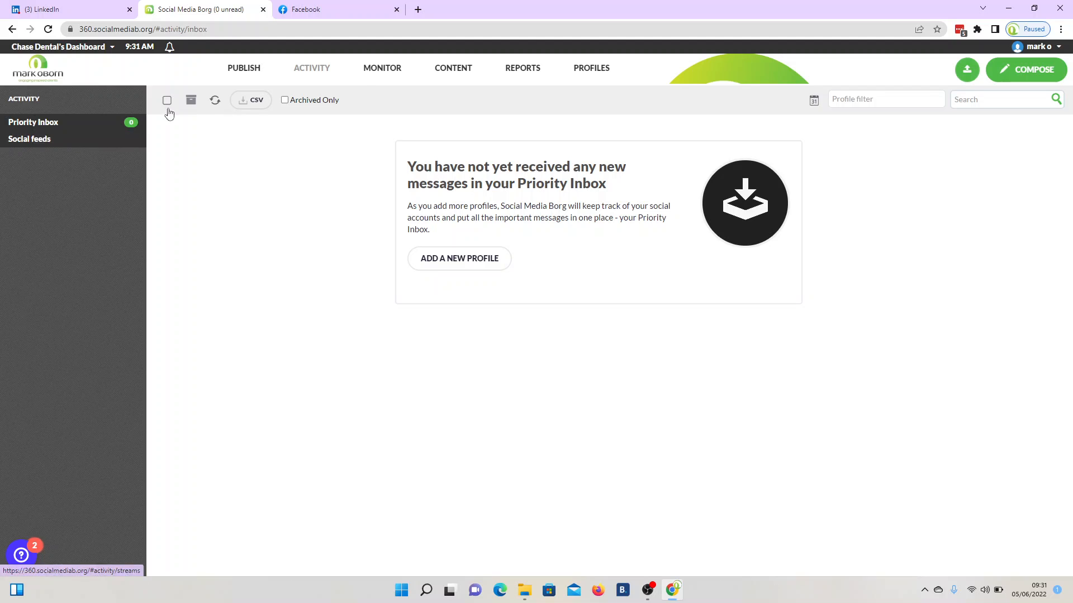
mouse_move(312, 79)
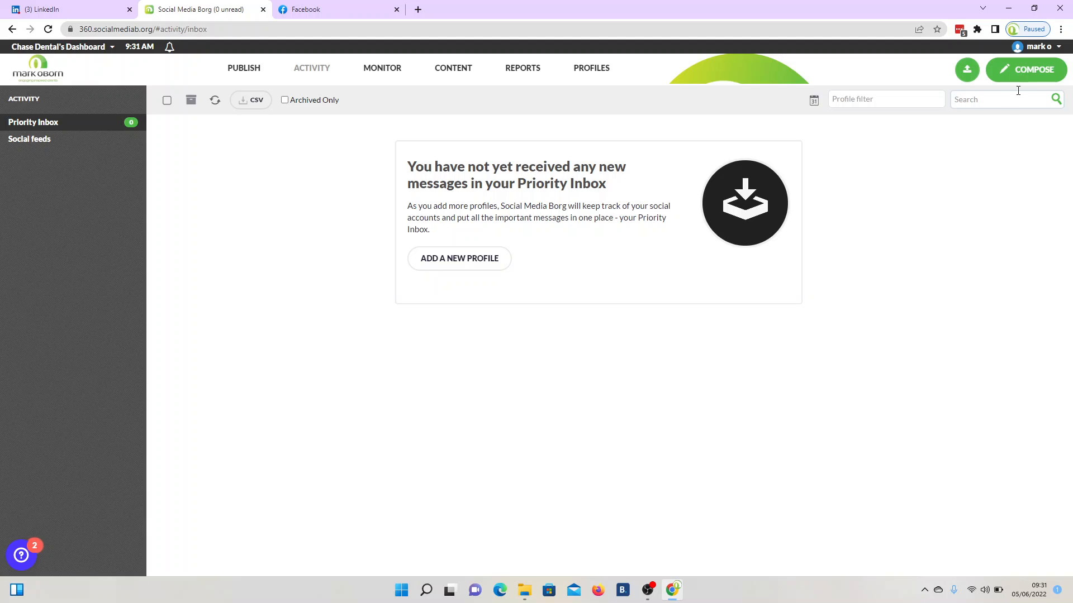
- Compose a new post with the text 'this is a test'
click(1014, 73)
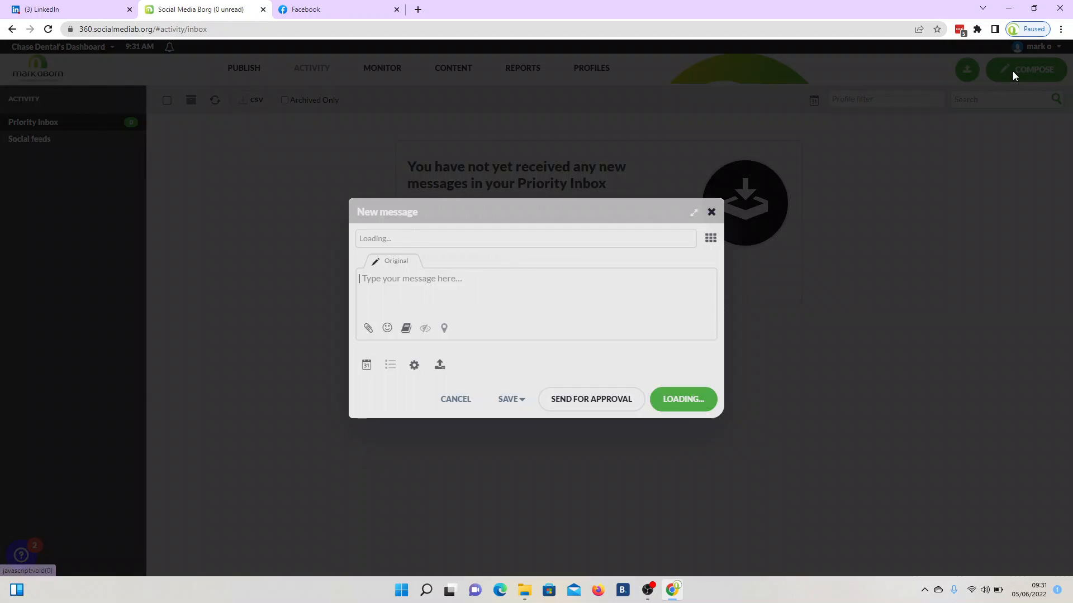
click(448, 285)
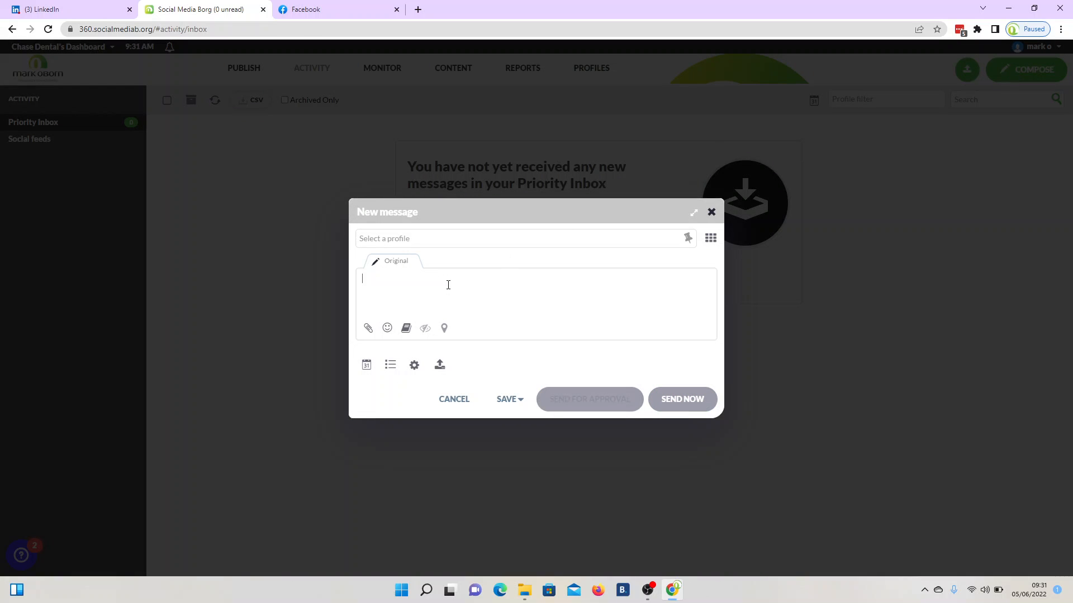
text(this is a test)
- Add the LinkedIn profile, Google My Business location and Facebook page as recipients
click(395, 239)
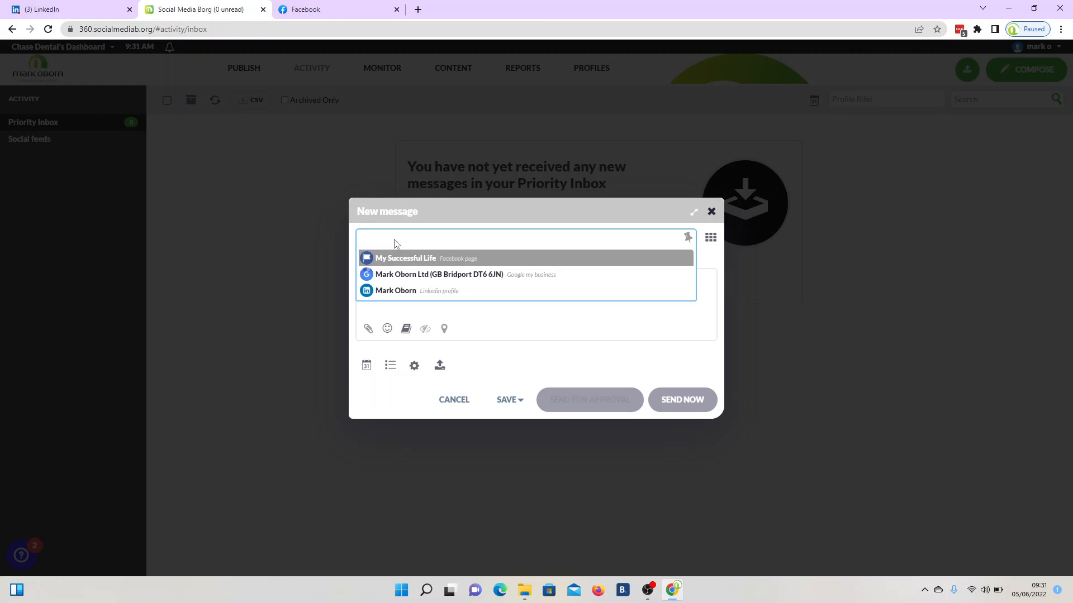
click(375, 290)
click(511, 243)
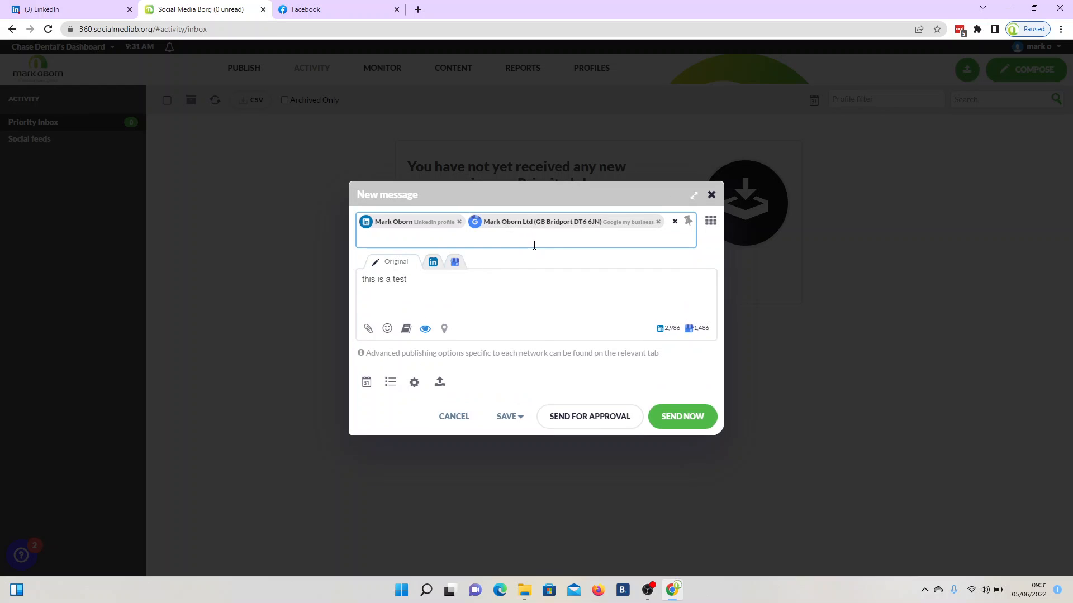
click(498, 240)
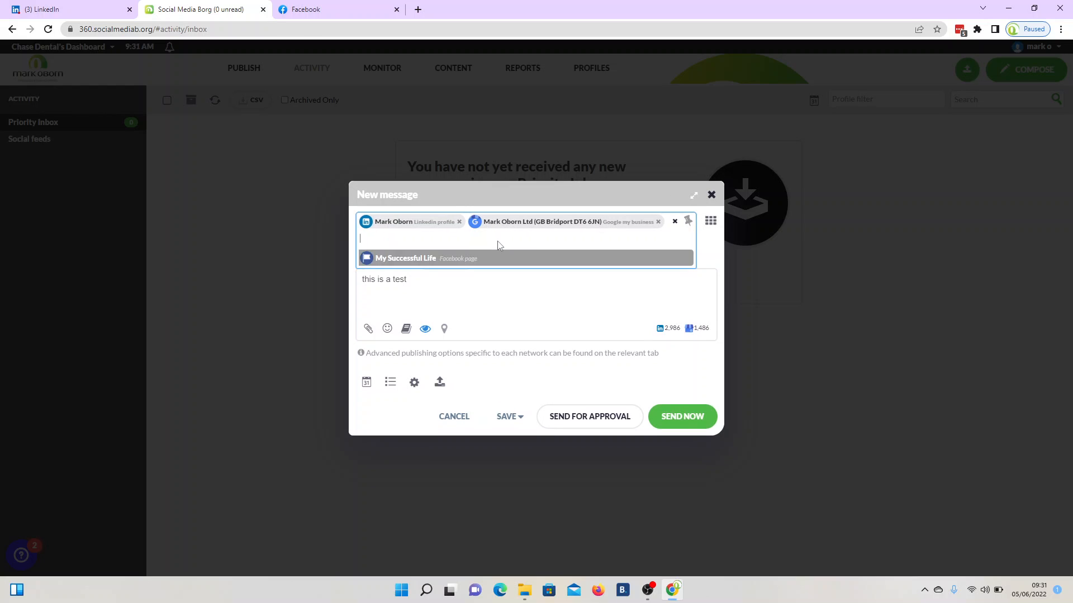
click(421, 257)
click(420, 279)
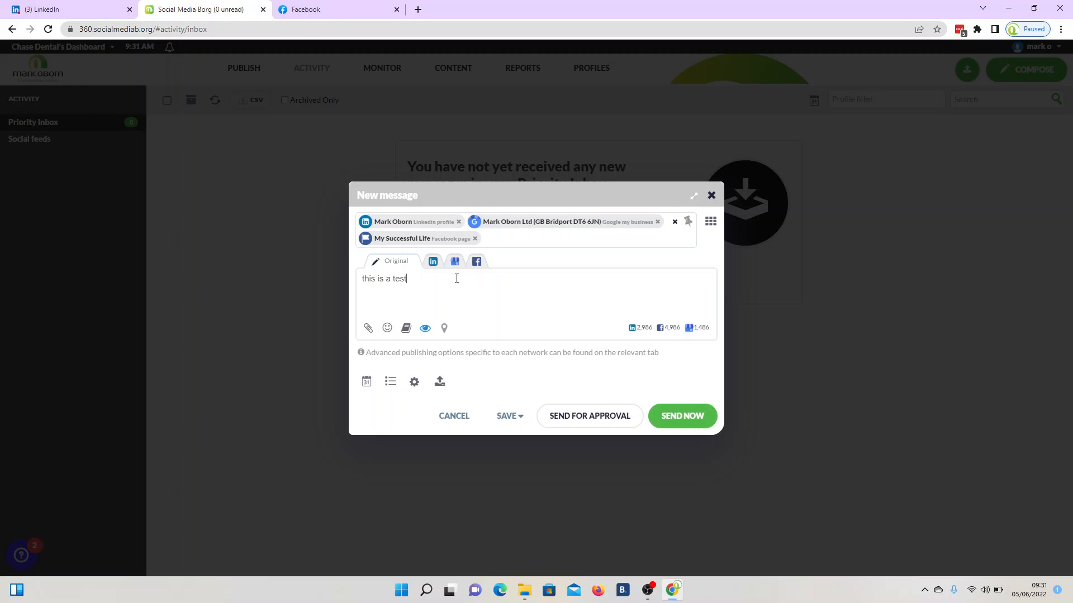
- Append extra filler text to the LinkedIn-specific version of the post
click(433, 262)
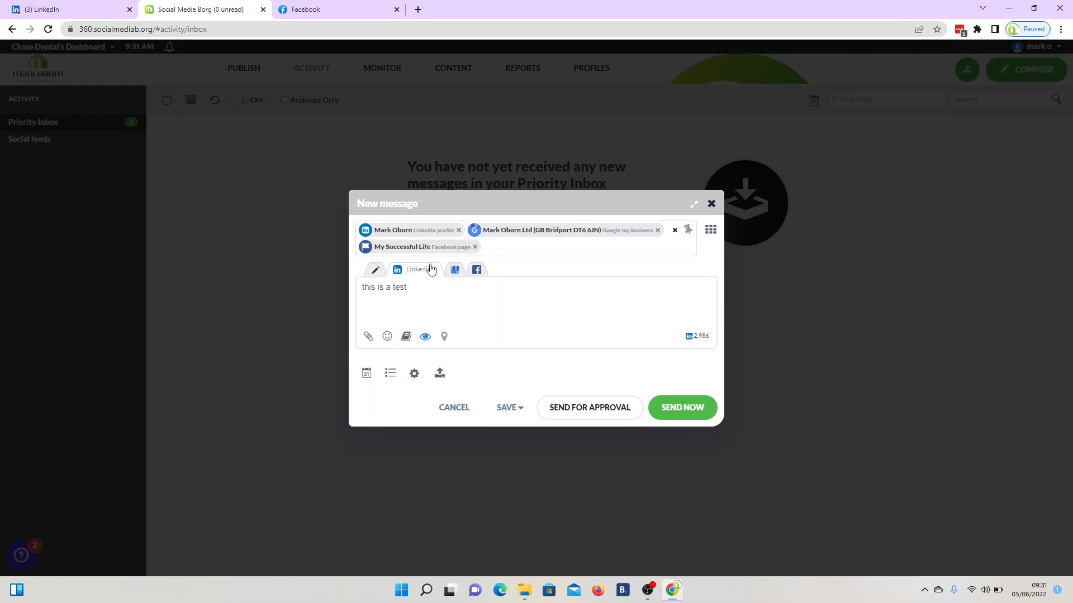
text(asf )
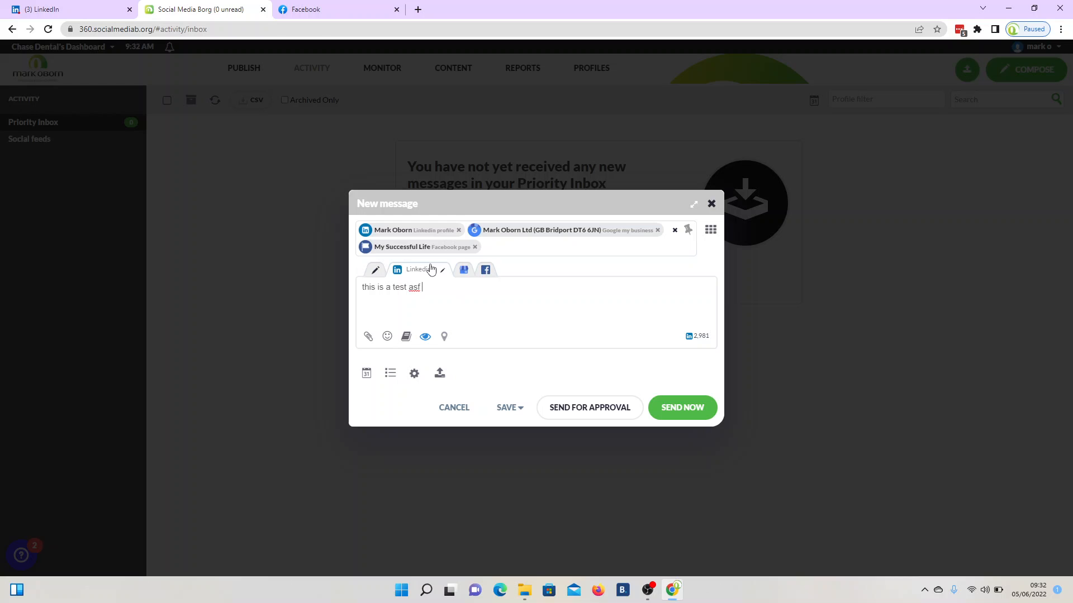
text(asfiosdf osaidfu osadiuf saodifu sdoifu sdoifus dofiusd foidsu)
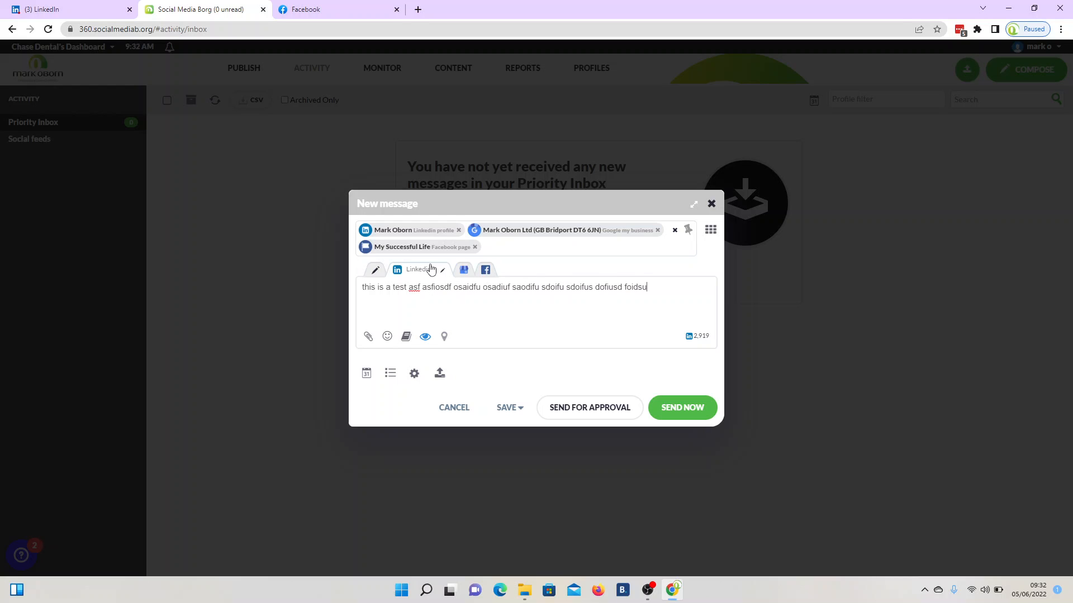
click(463, 270)
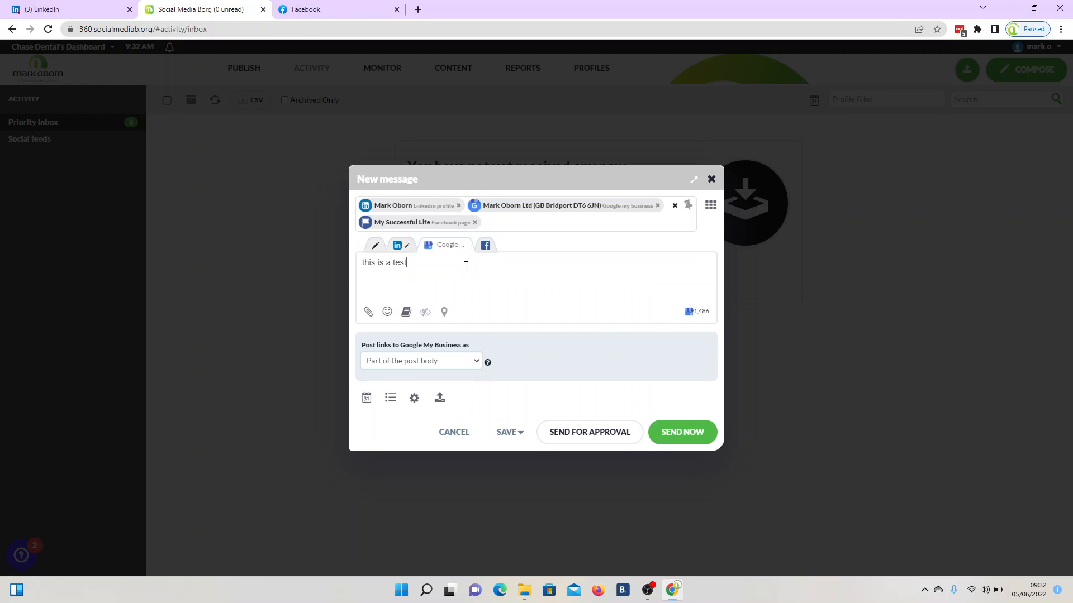
click(368, 313)
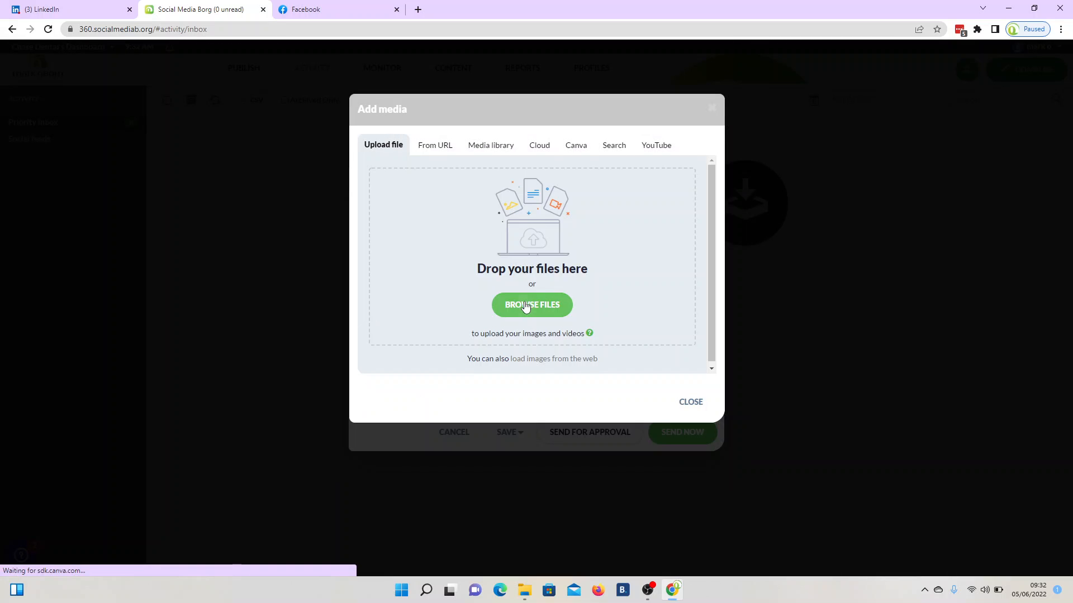
click(525, 305)
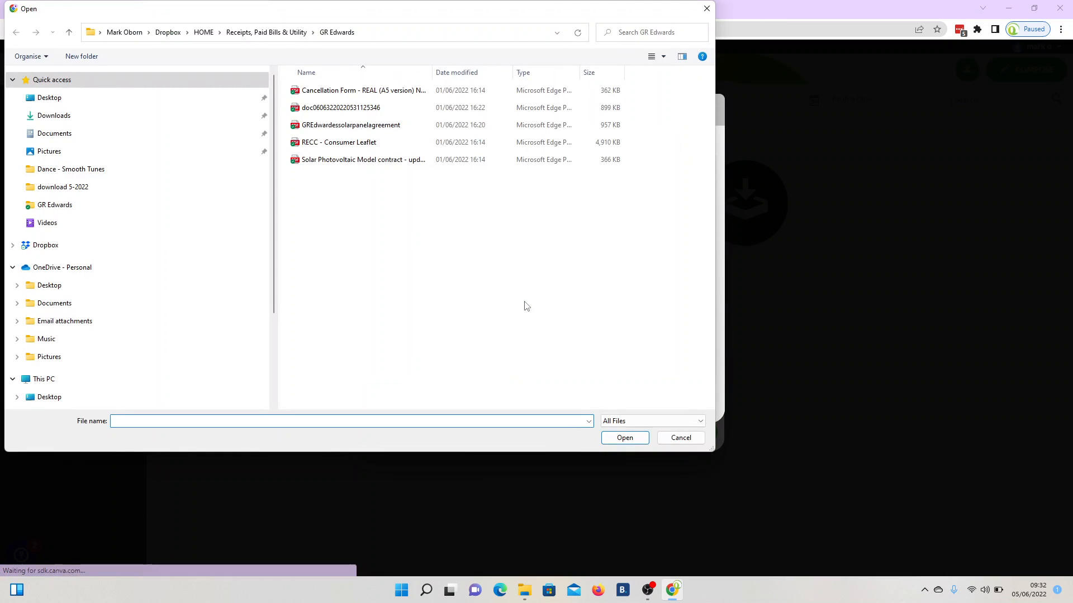
click(672, 441)
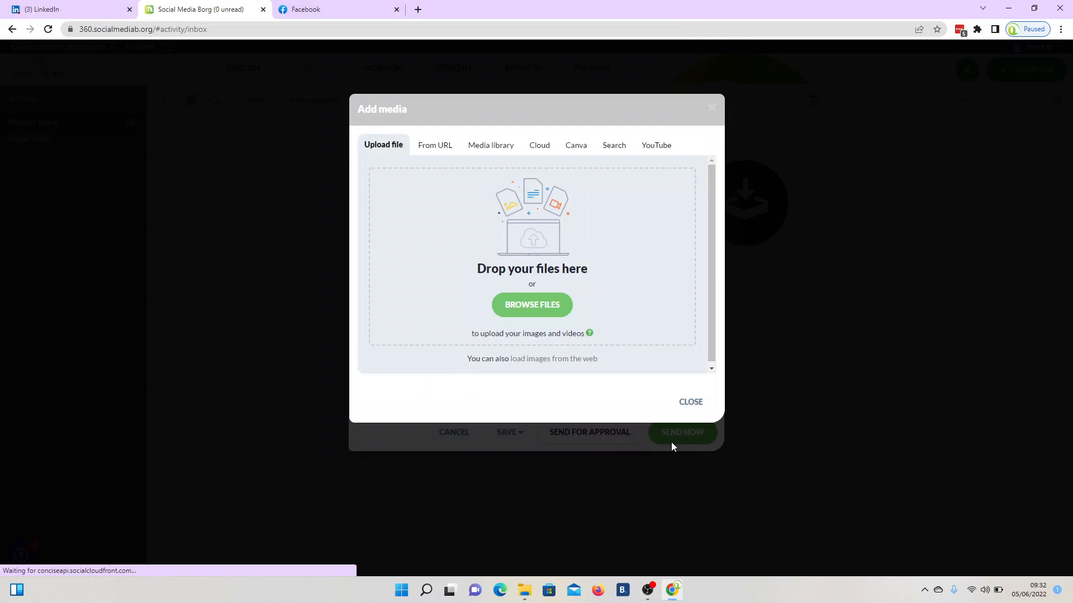
click(690, 403)
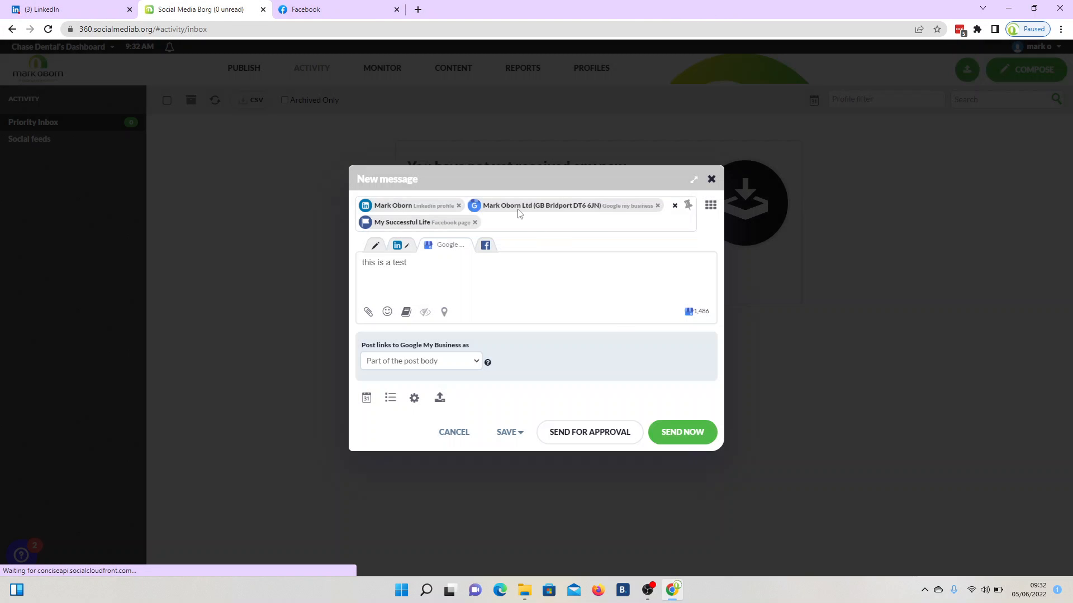
click(485, 250)
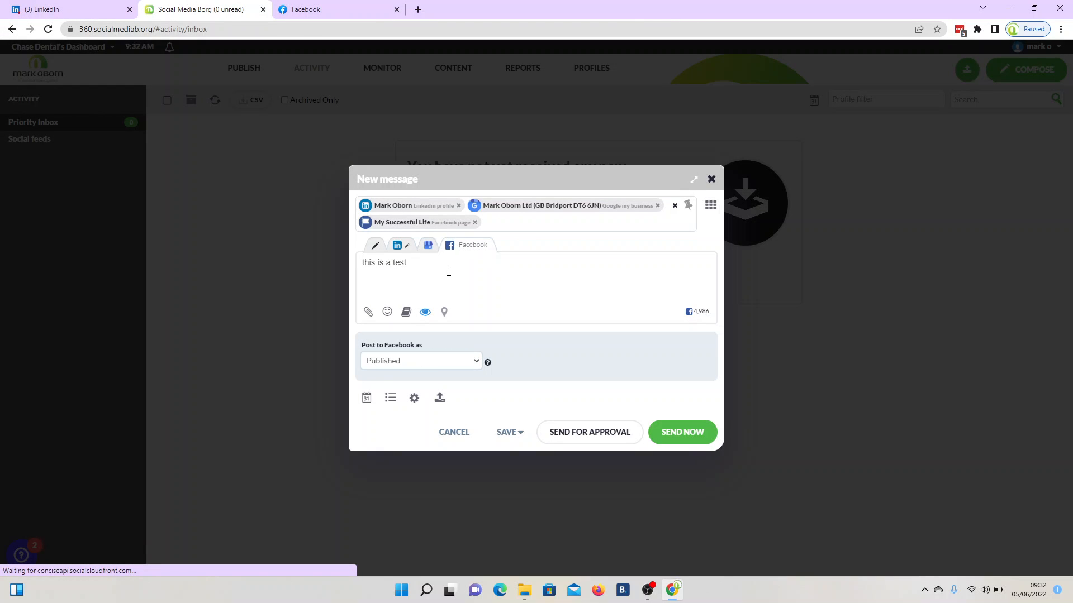
text(iou foisduf osdiuf sdoifusd oifusd fo)
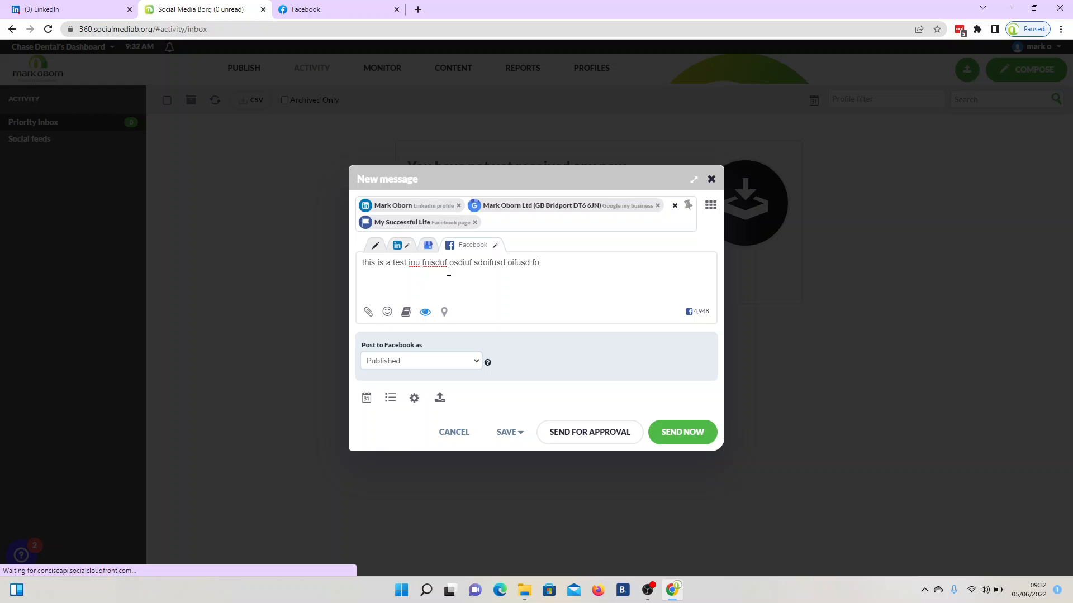
text(@mark)
key(BackSpace)
key(BackSpace)
key(BackSpace)
key(BackSpace)
key(BackSpace)
key(BackSpace)
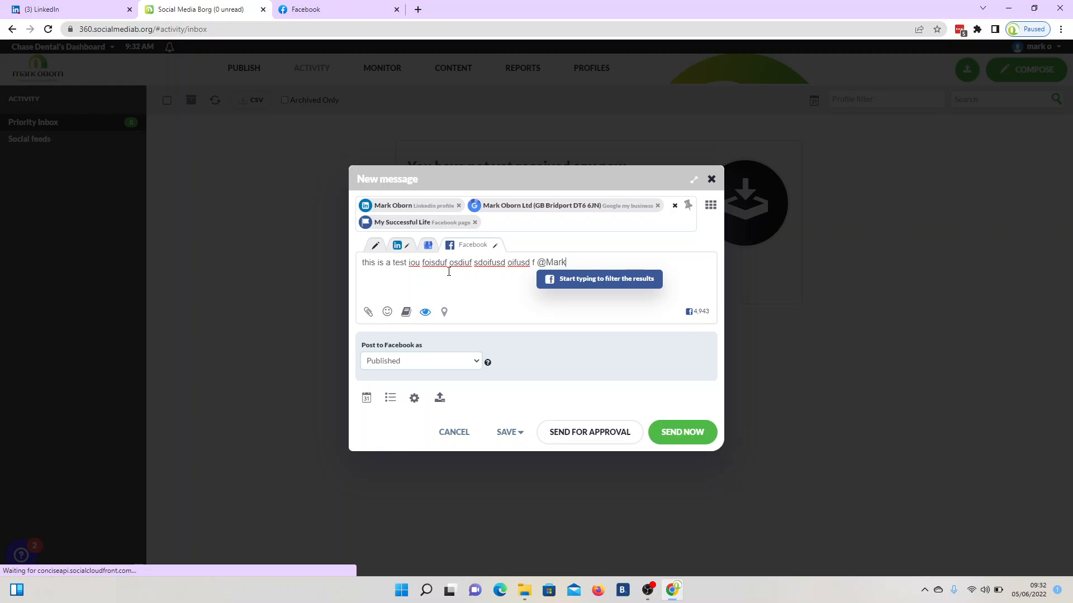
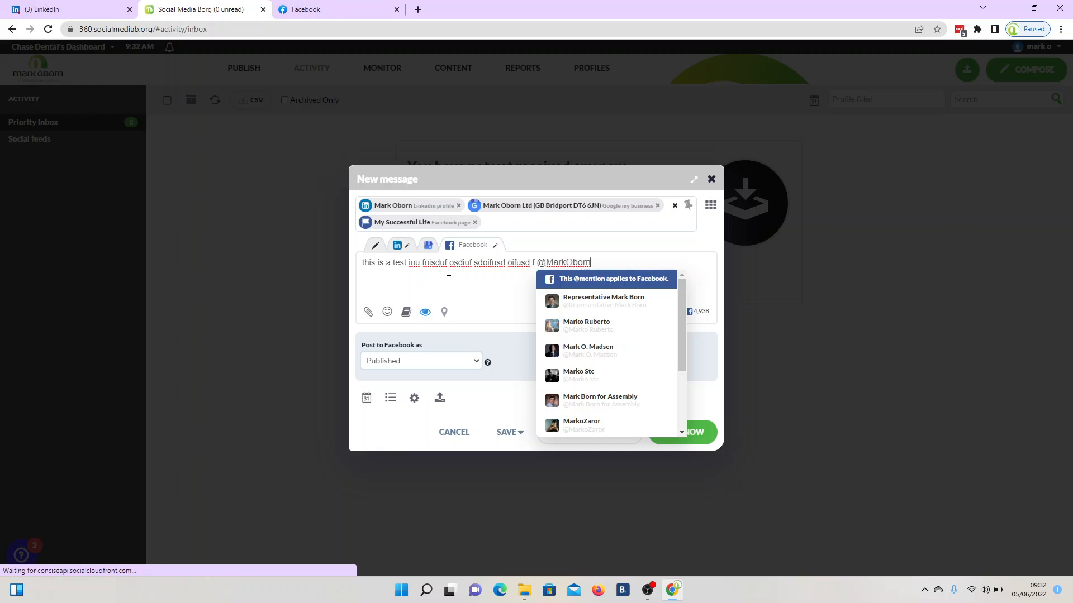
text(Professional)
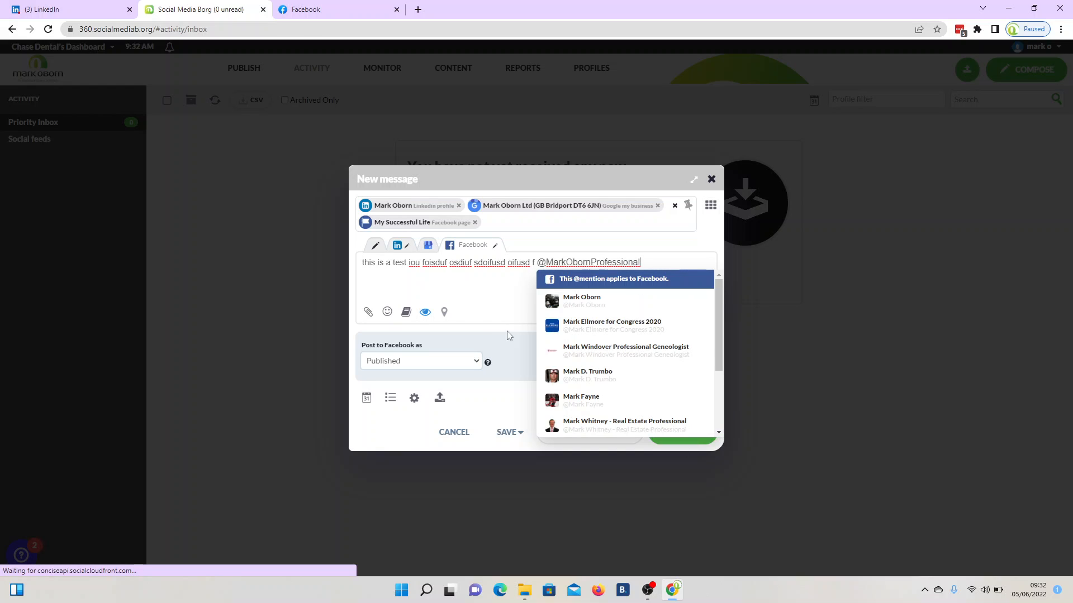
click(564, 311)
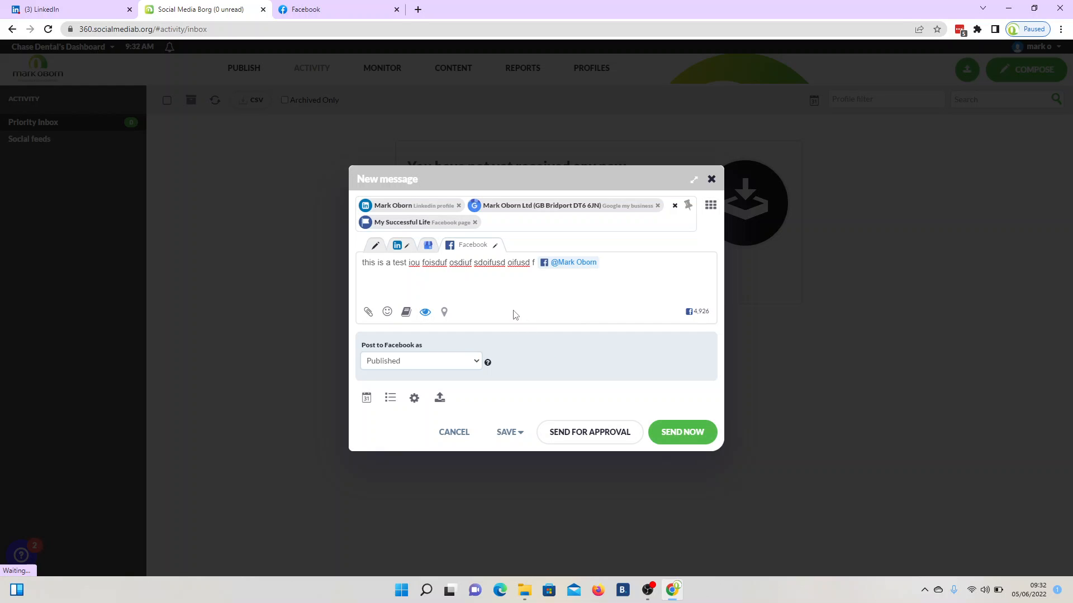
click(427, 247)
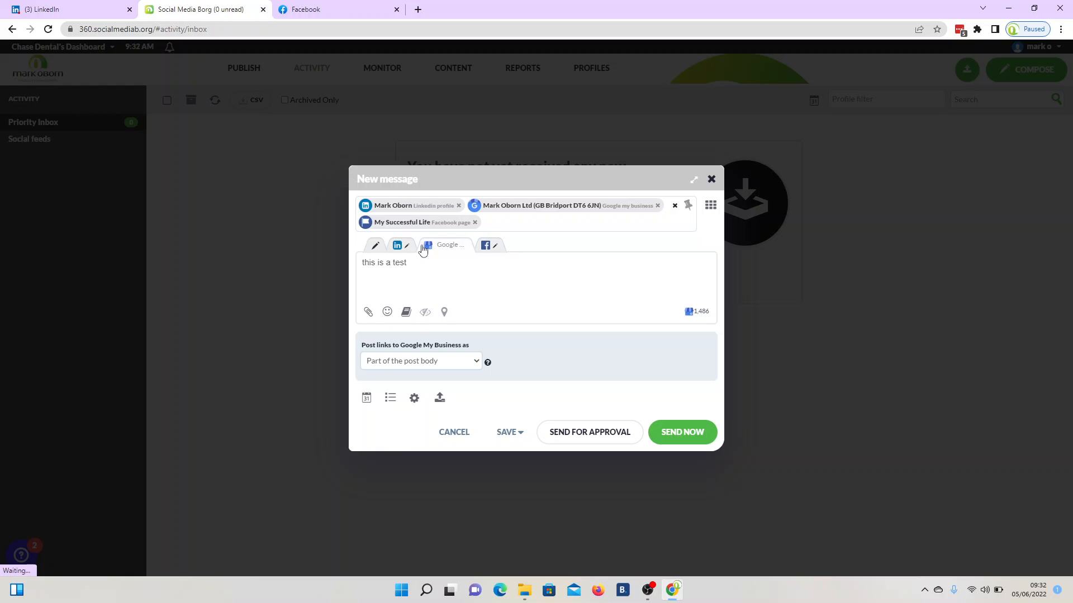
- Compare the LinkedIn, Original, Google My Business and Facebook versions of the post
click(396, 249)
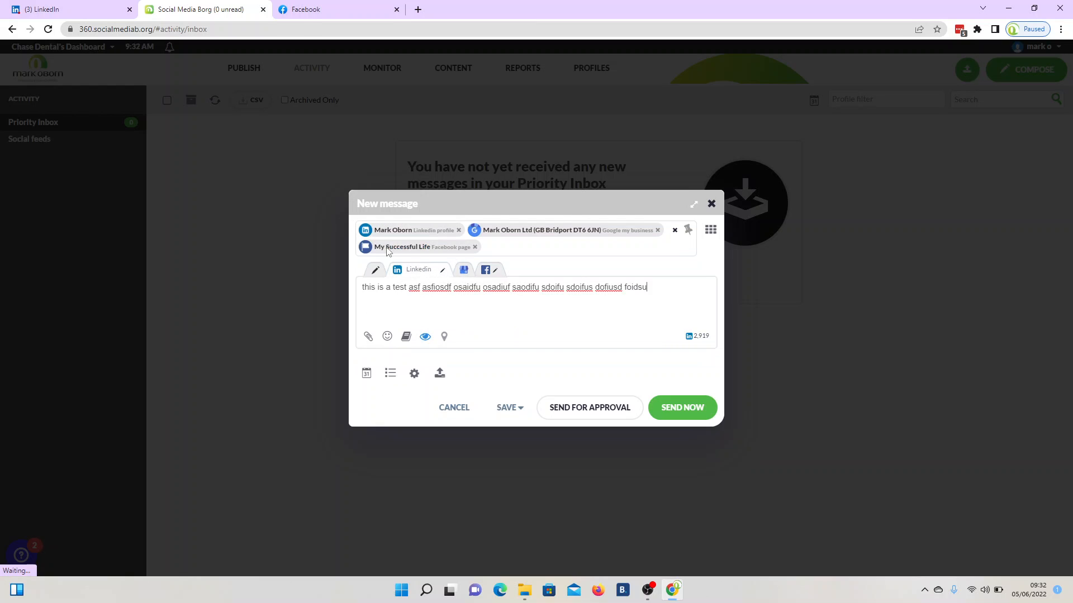
click(374, 262)
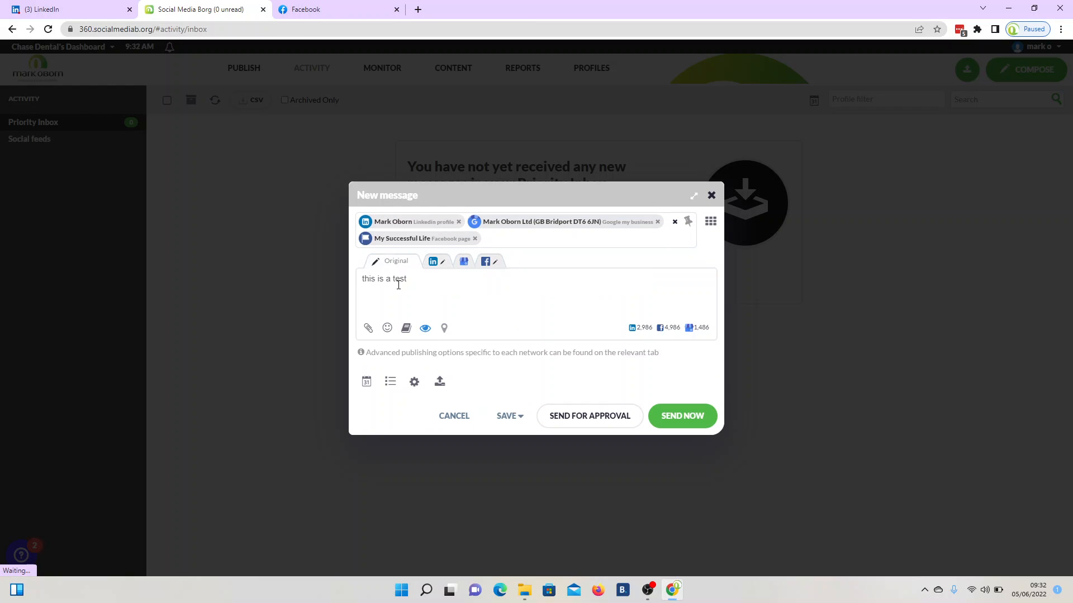
click(434, 261)
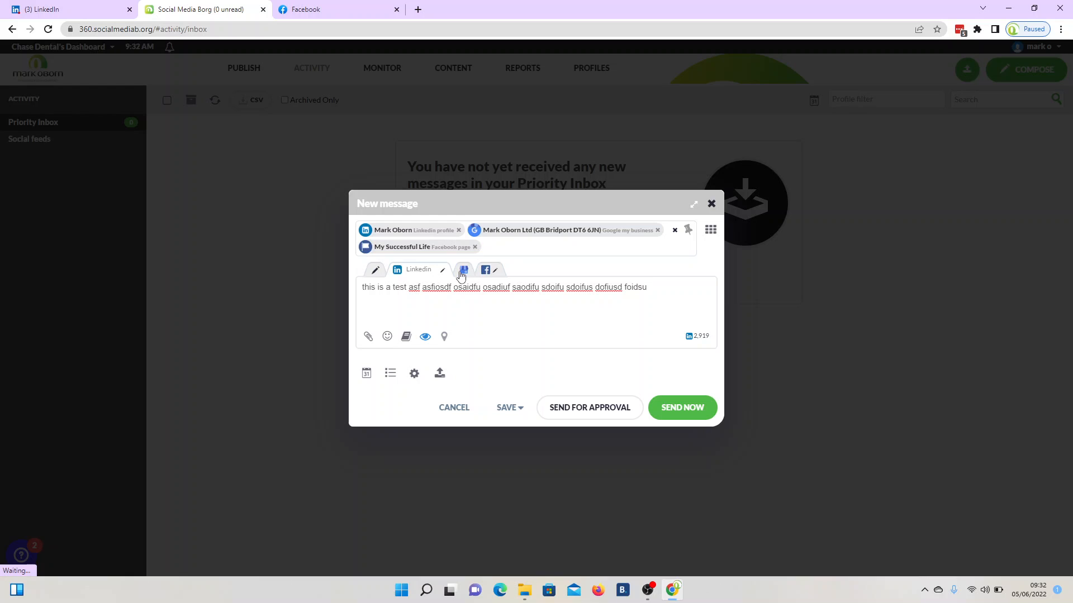
click(463, 270)
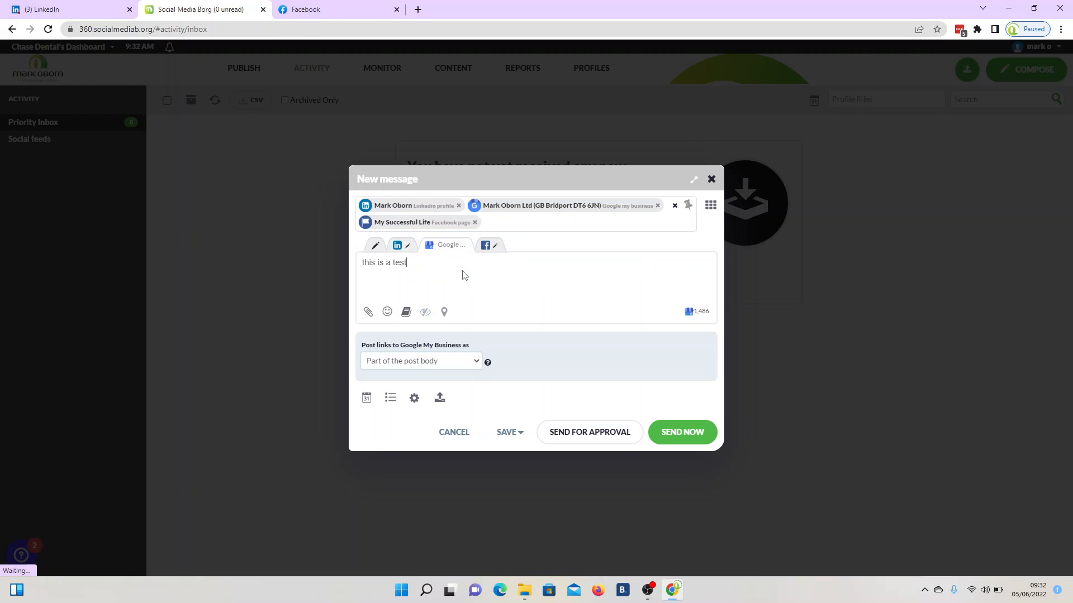
click(484, 252)
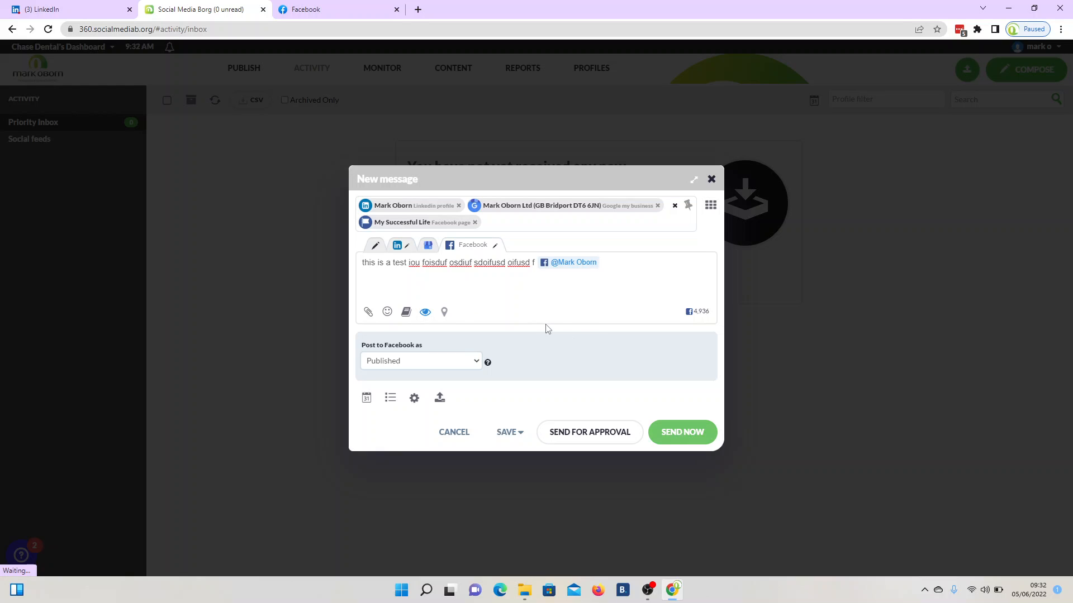
- Set the send date to 22 June 2022 and request the optimal posting time
click(362, 399)
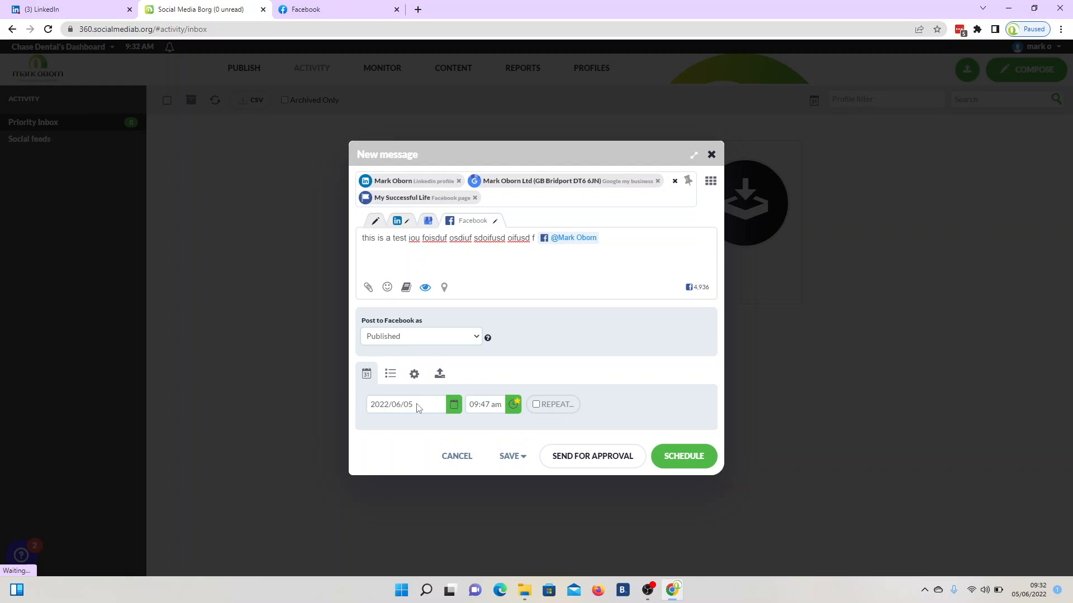
click(452, 411)
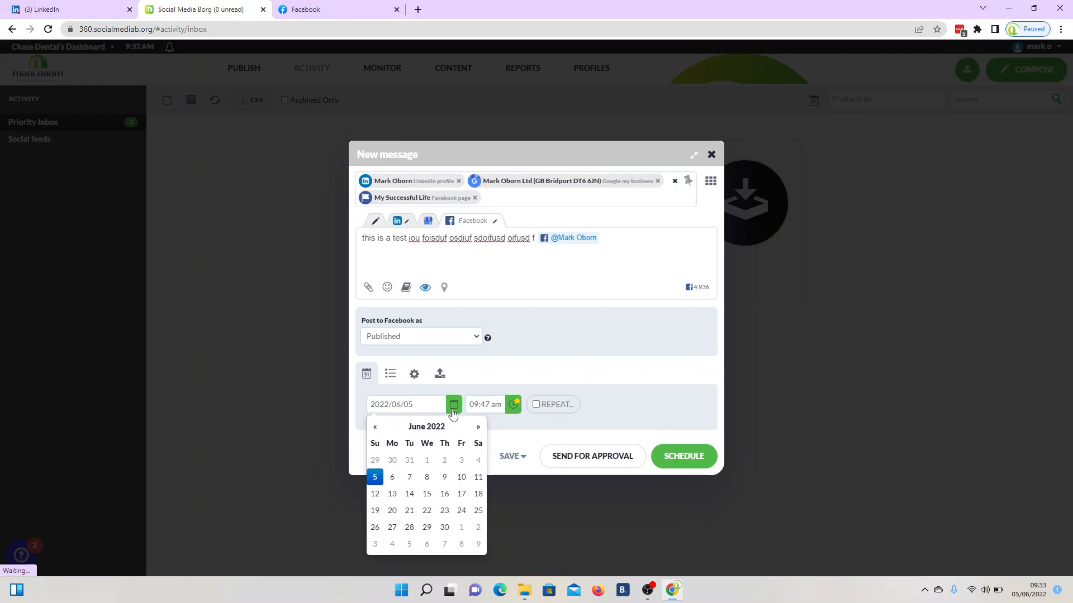
click(426, 511)
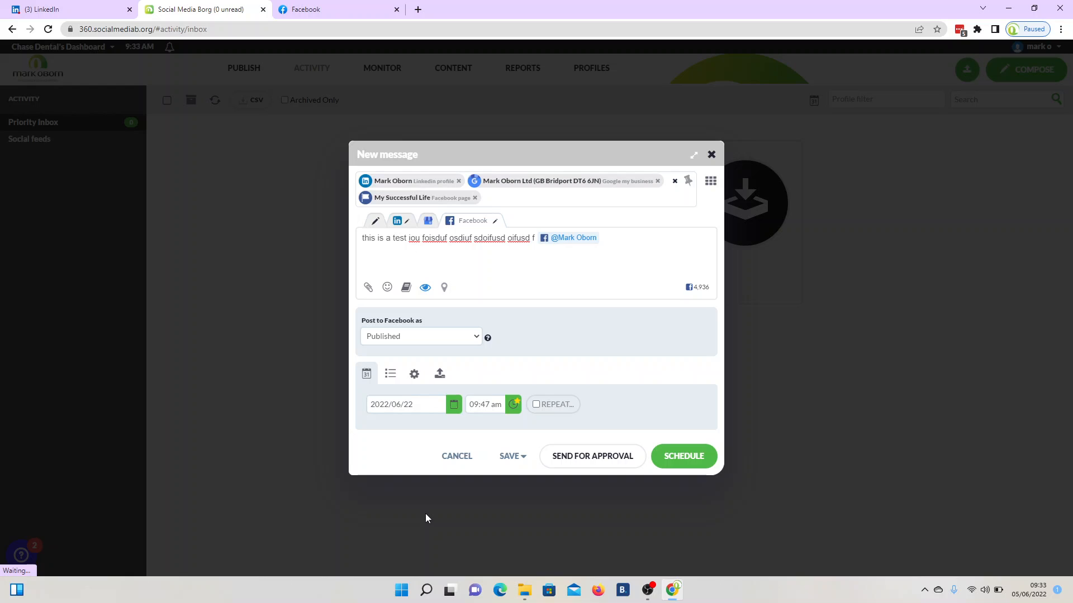
click(514, 406)
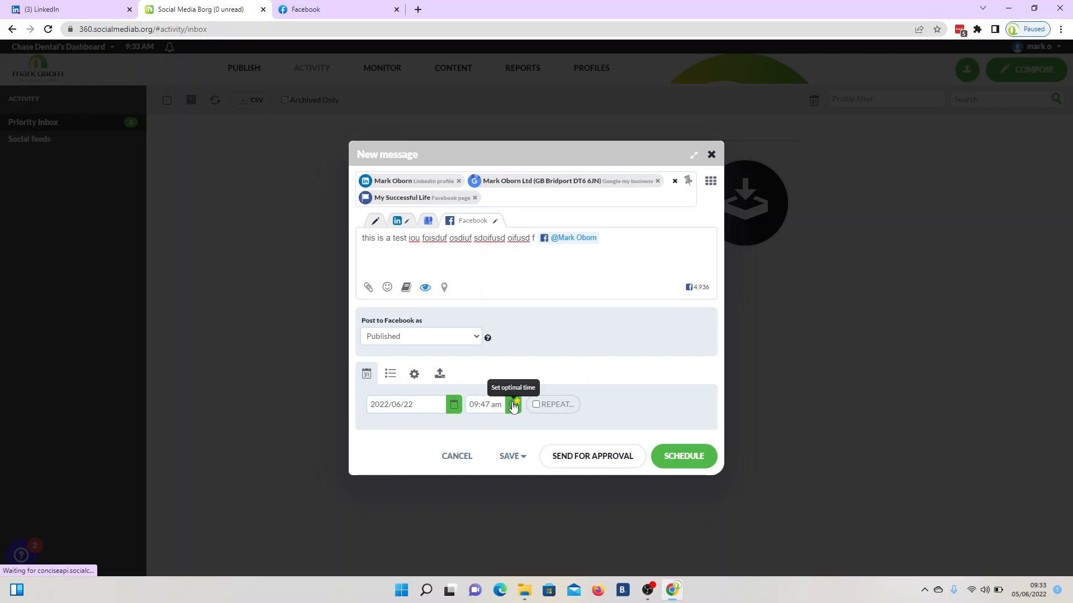
- Schedule separate per-network posts, turning off the warning with Don't ask again
click(680, 466)
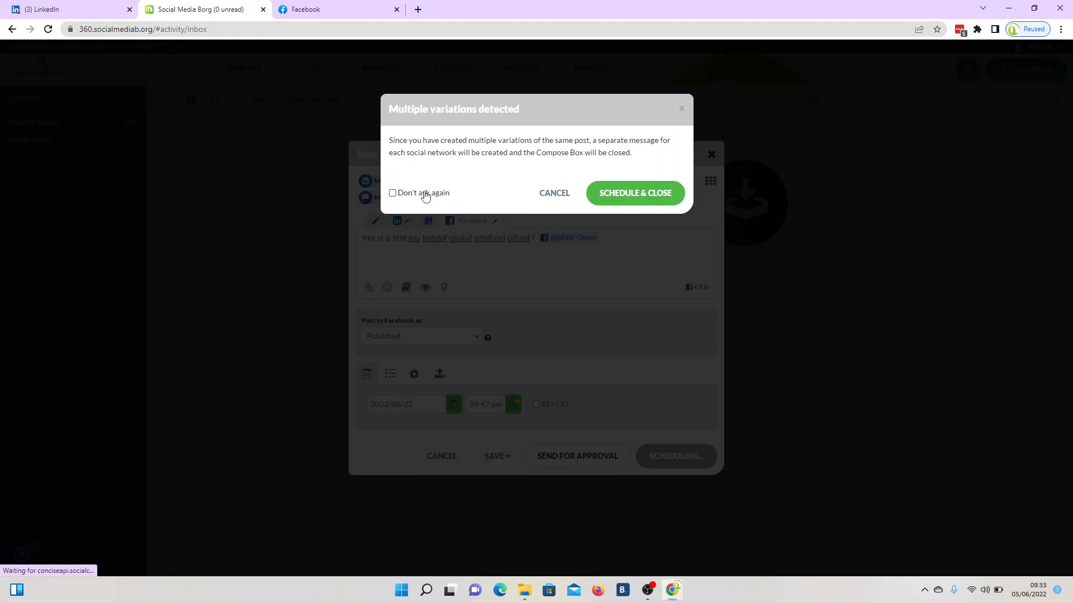
click(425, 194)
click(658, 196)
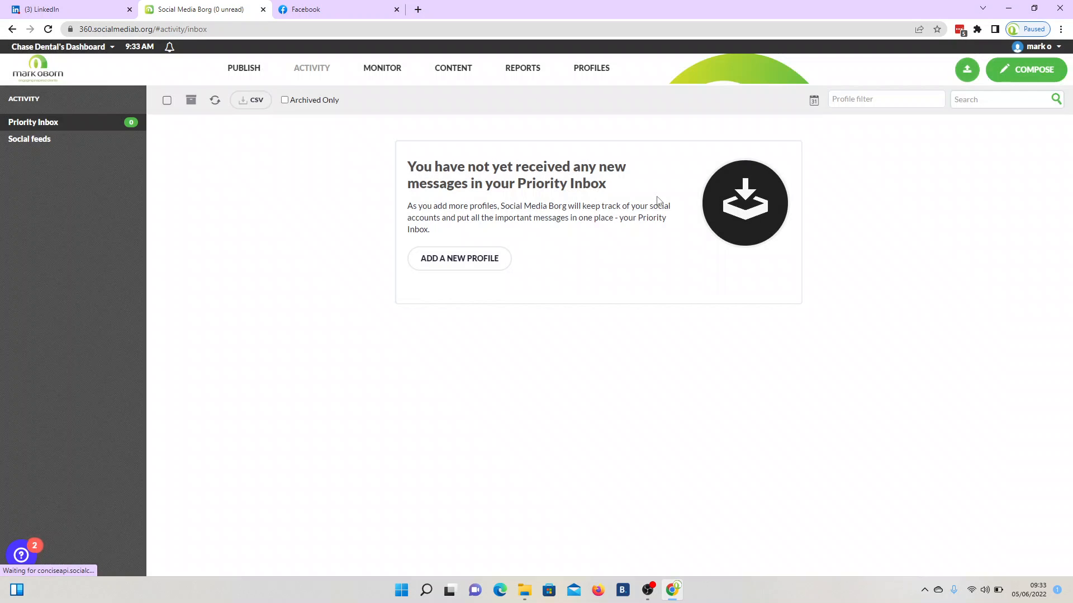
- Delete all three 9:47 am 22 June test posts from the Scheduled list
mouse_move(250, 76)
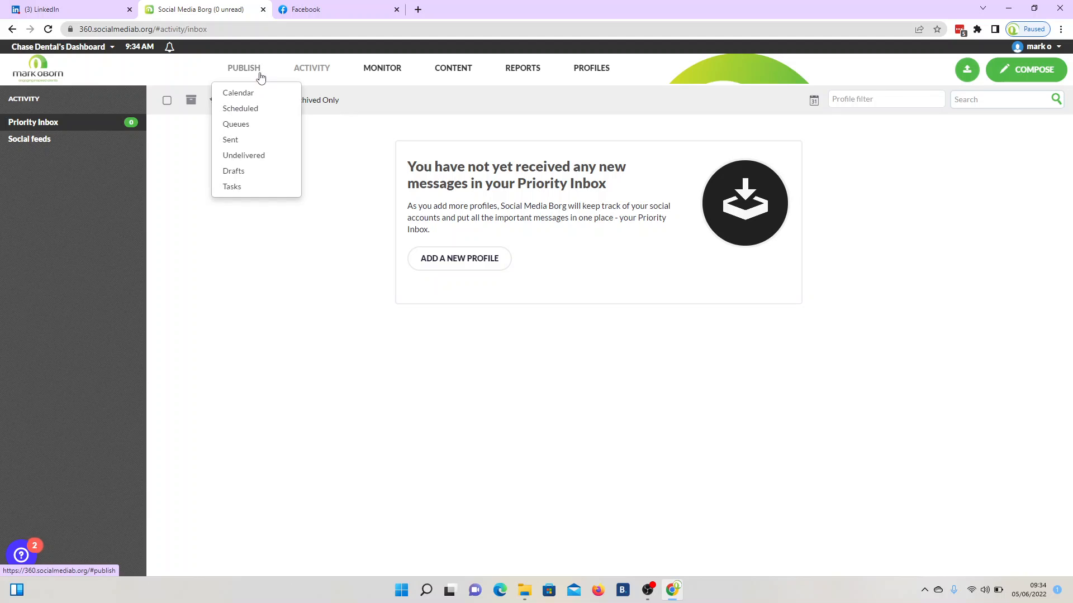
click(229, 112)
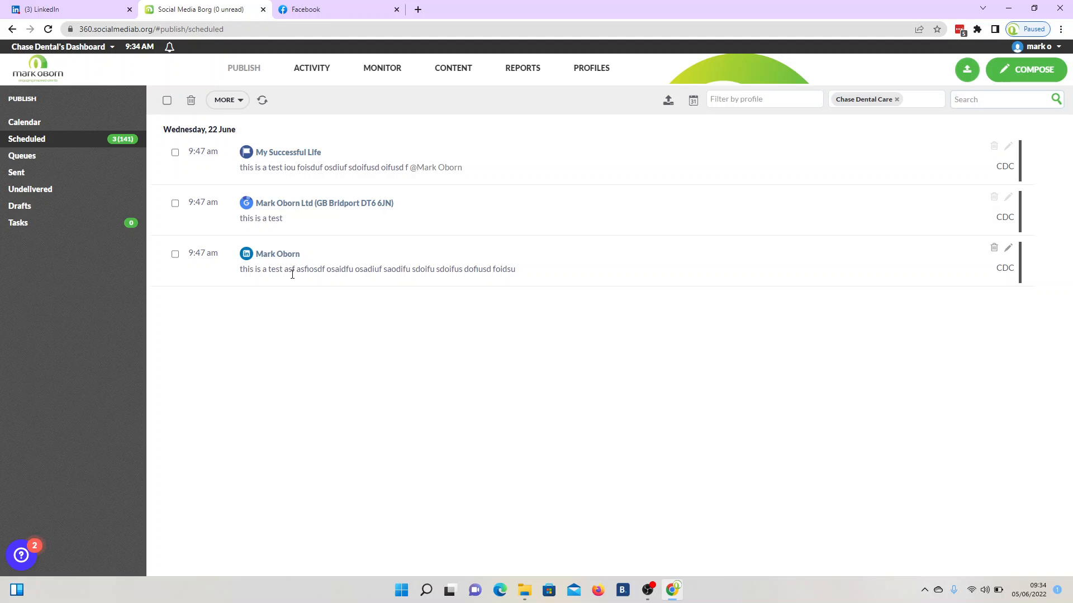
click(166, 100)
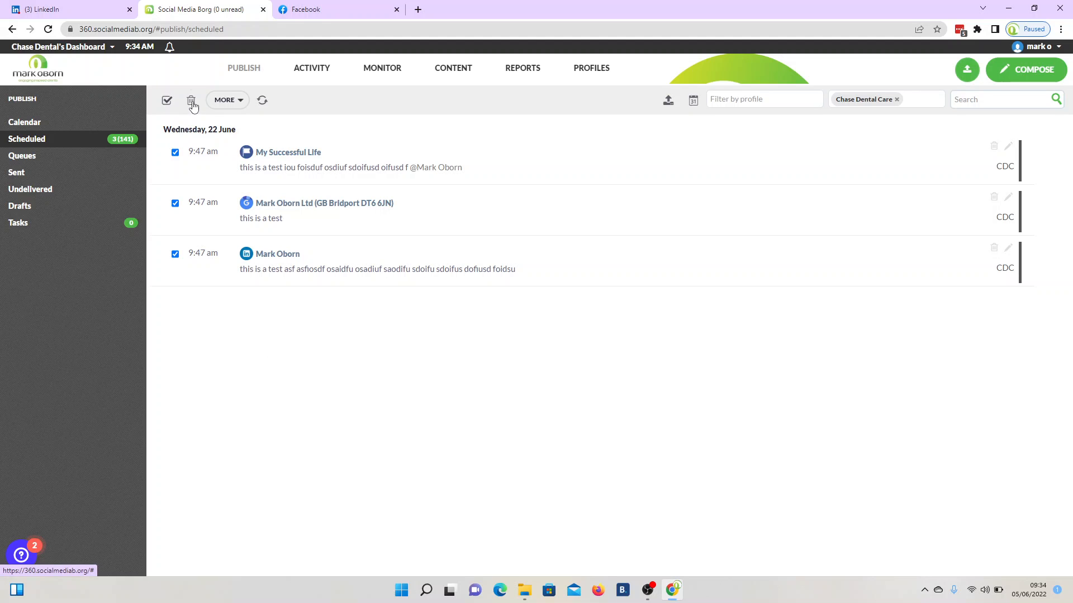
click(193, 101)
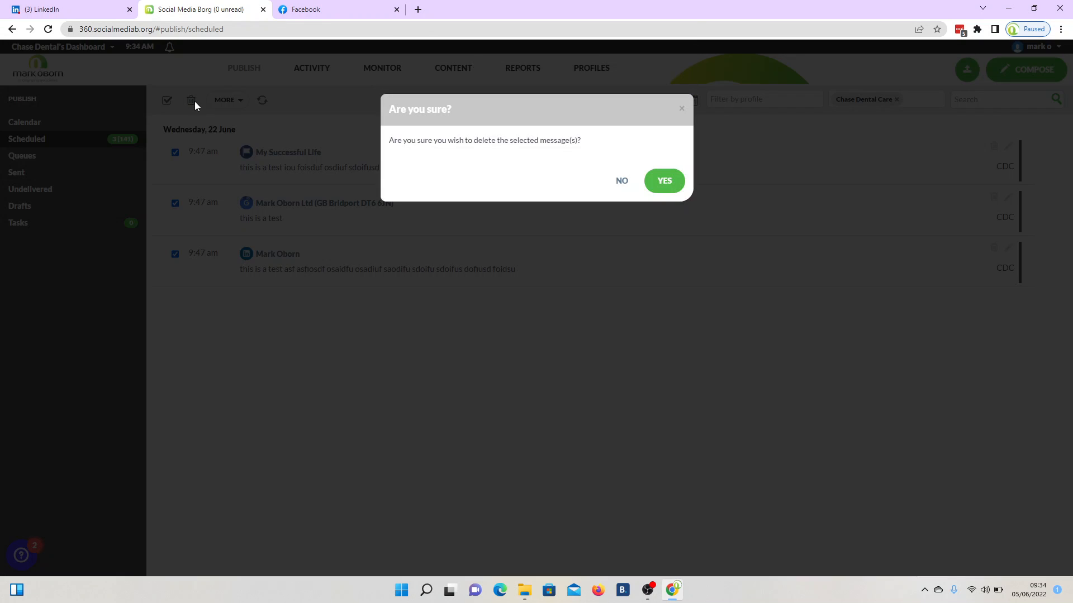
click(662, 174)
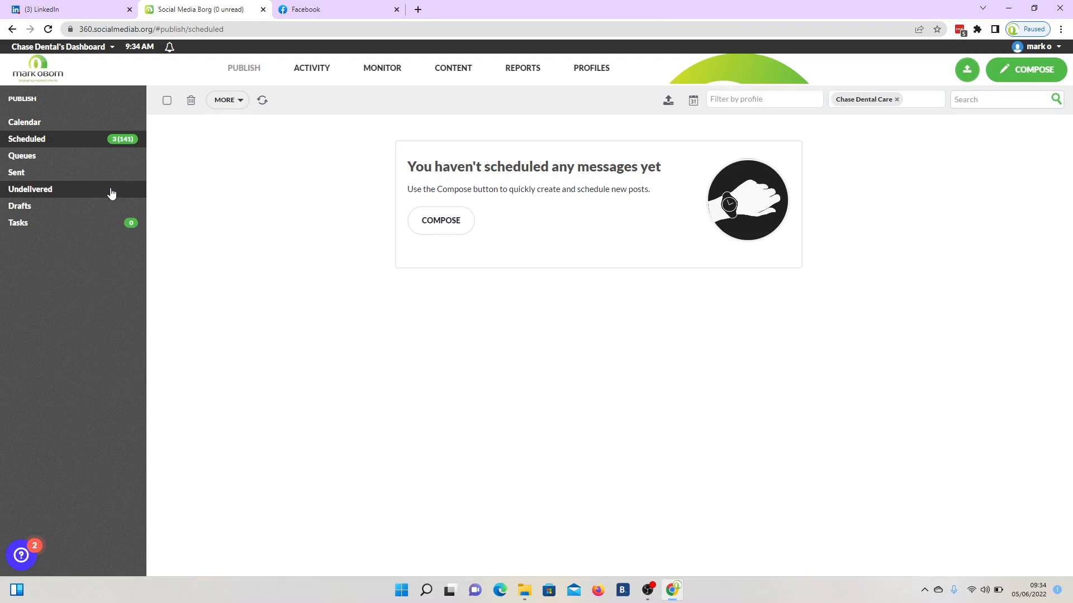
- Open the publishing calendar and look through the Overview date-range choices
click(23, 123)
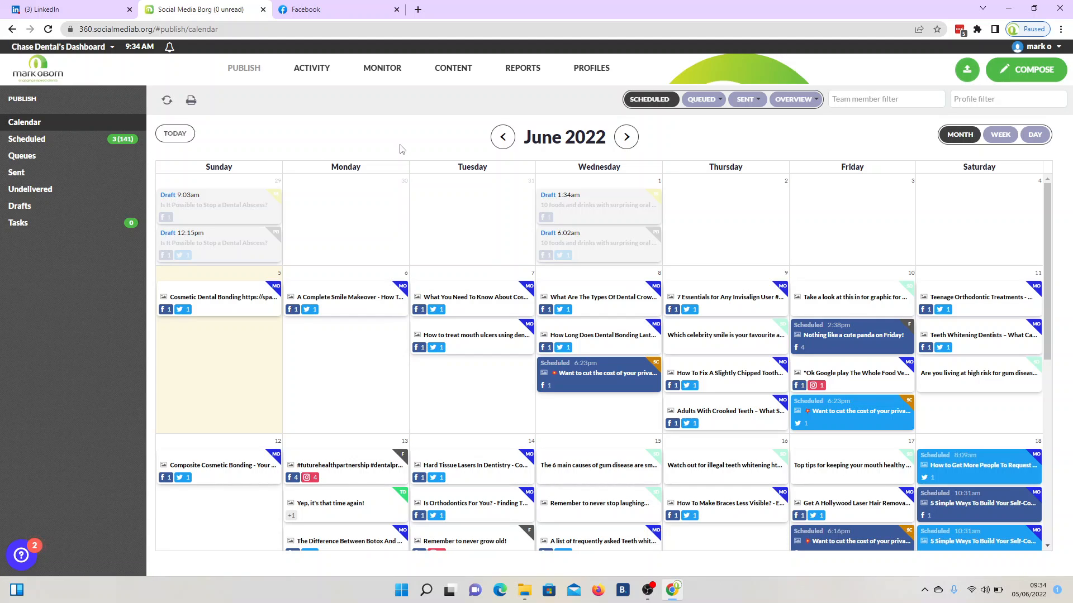
click(648, 100)
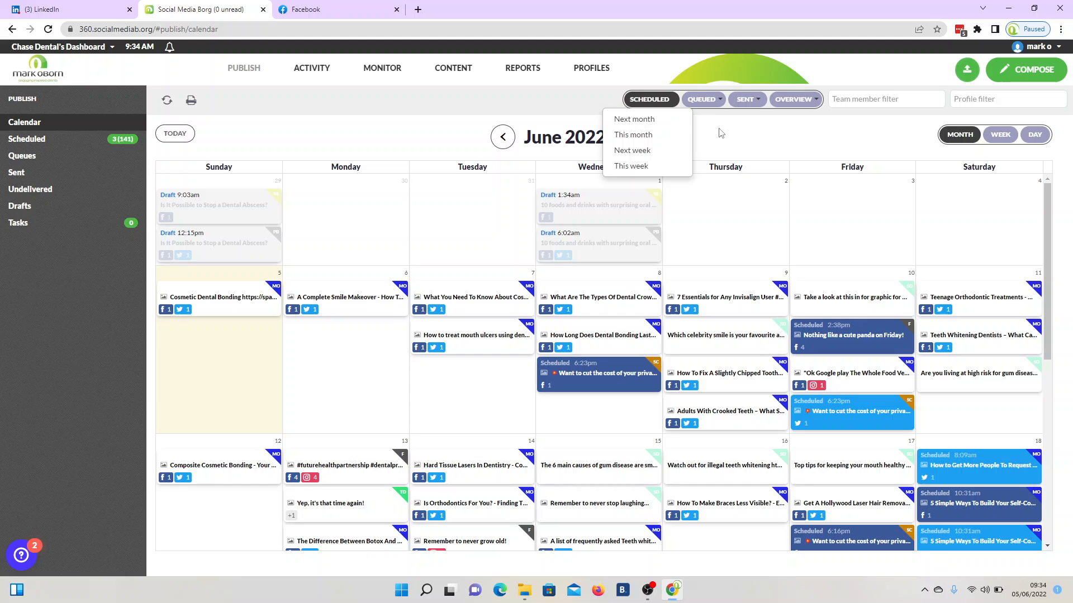
click(723, 133)
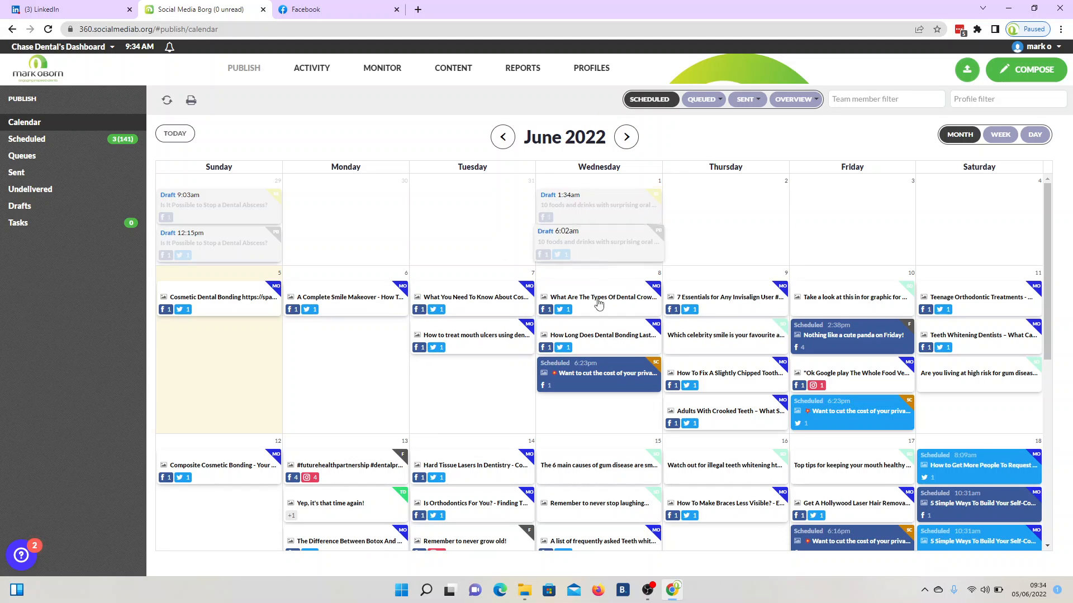
- Start a new post from the June 6 calendar cell, check its profile list, then discard it
click(737, 198)
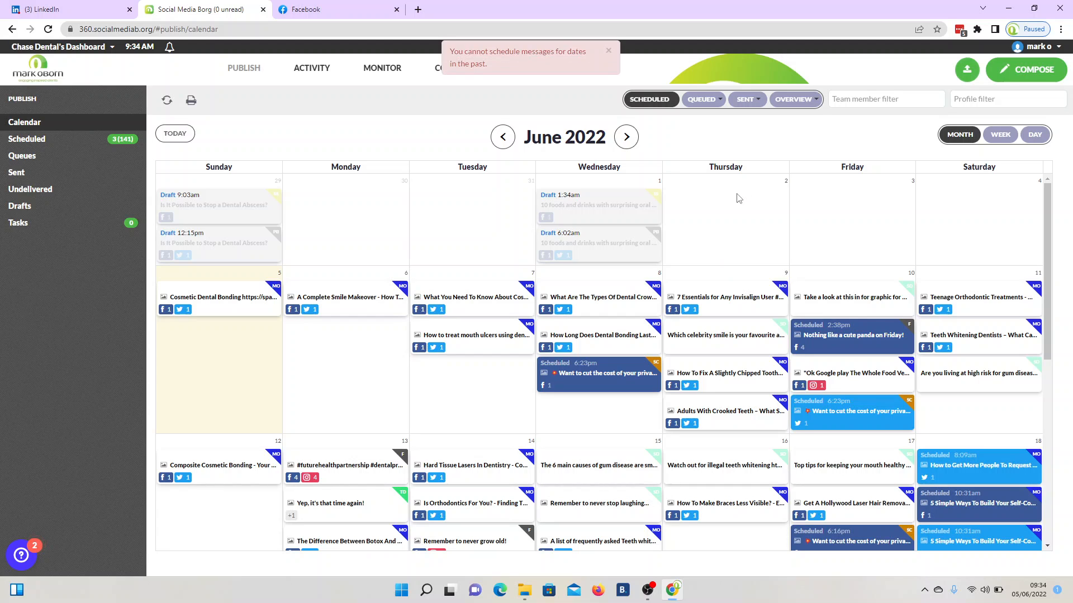
click(333, 385)
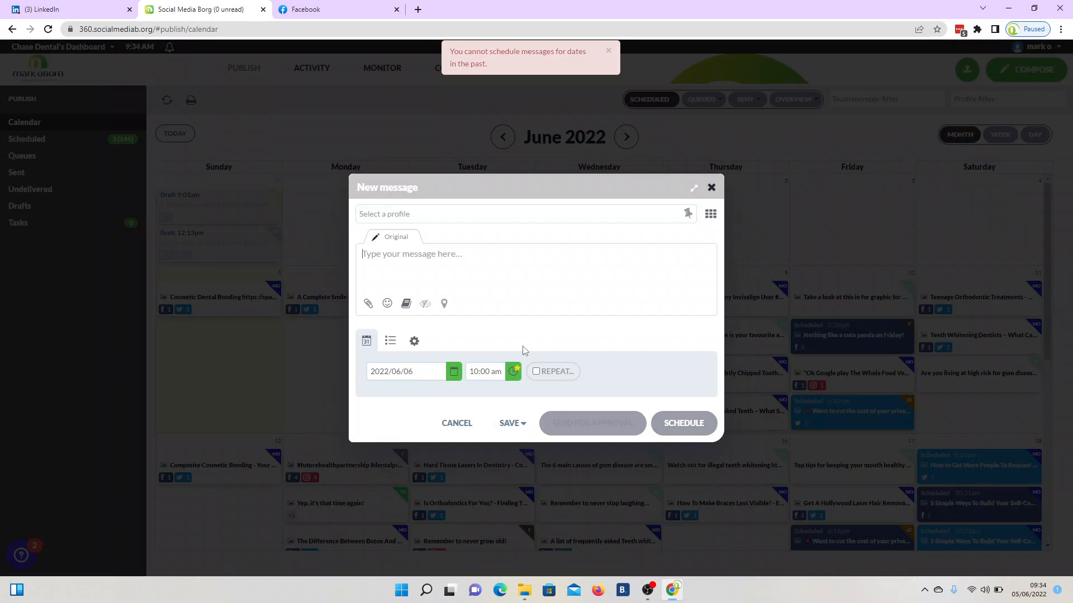
click(400, 215)
click(714, 193)
click(457, 423)
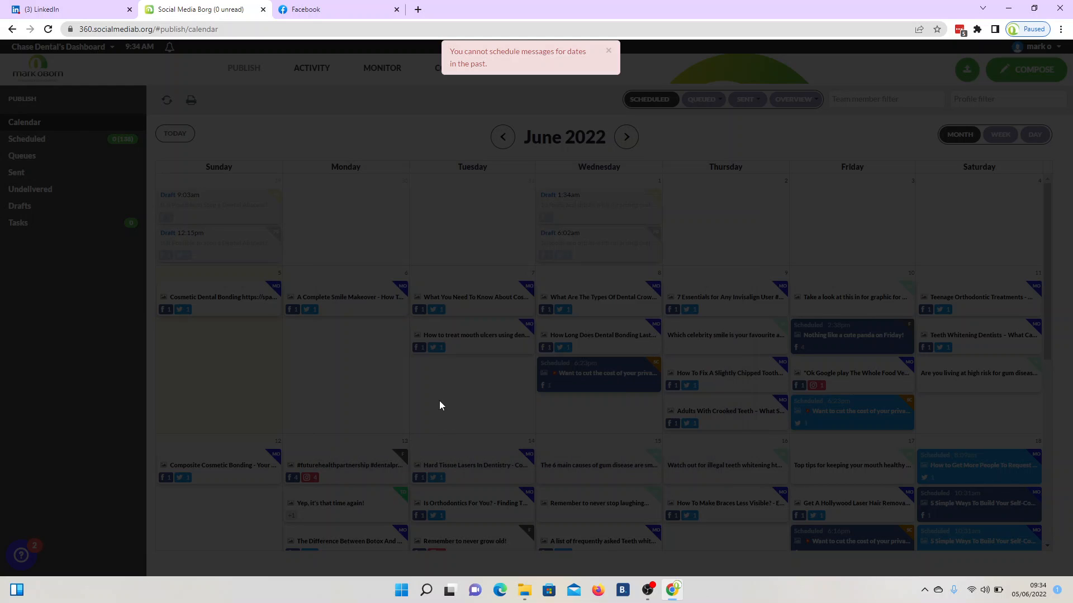
scroll(460, 413, down, 3)
scroll(460, 413, up, 5)
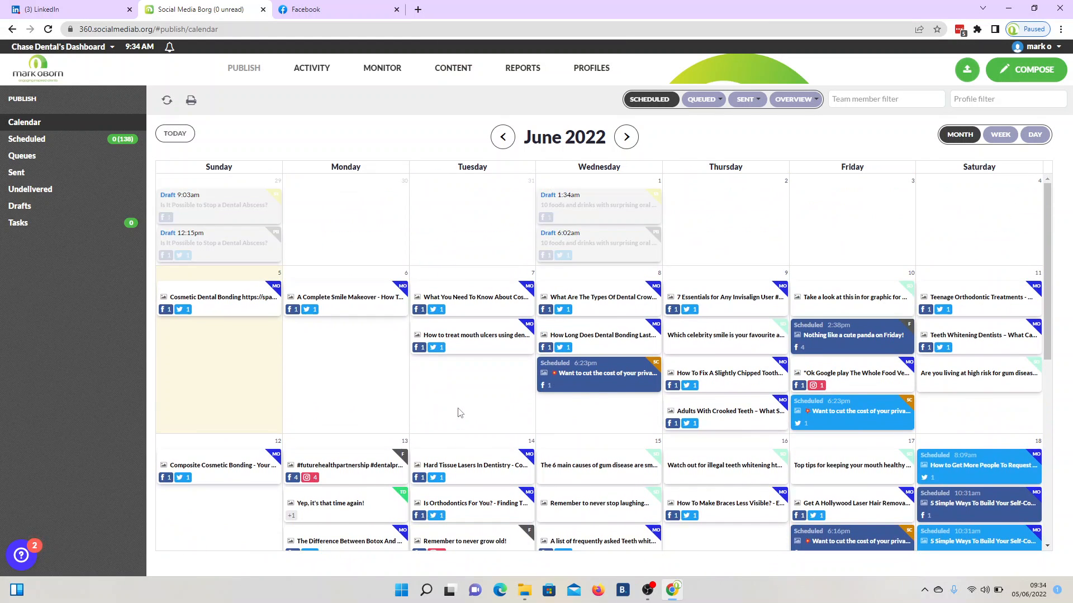
mouse_move(395, 68)
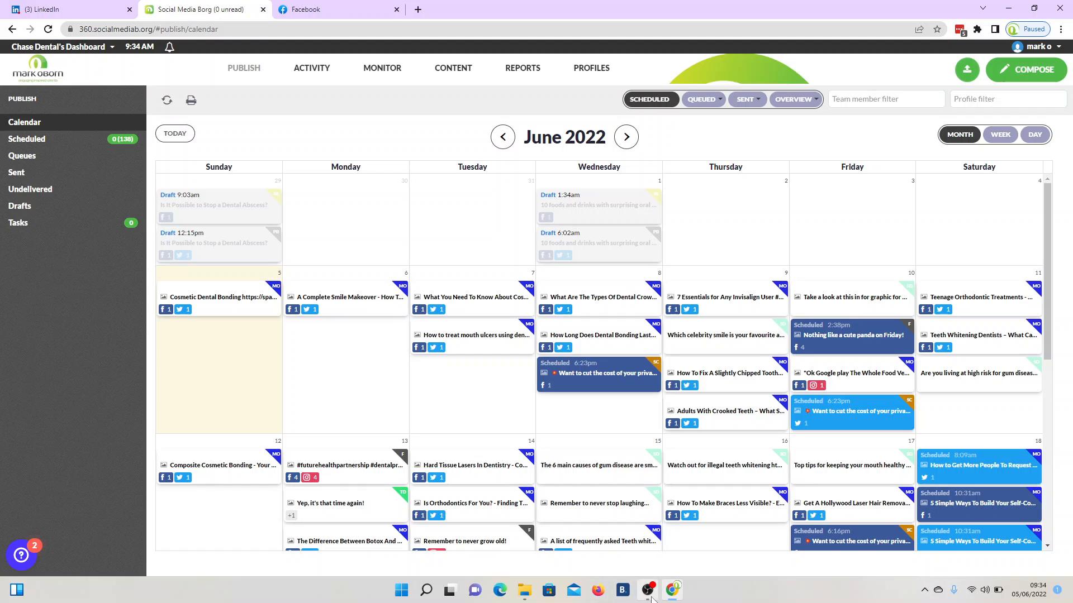